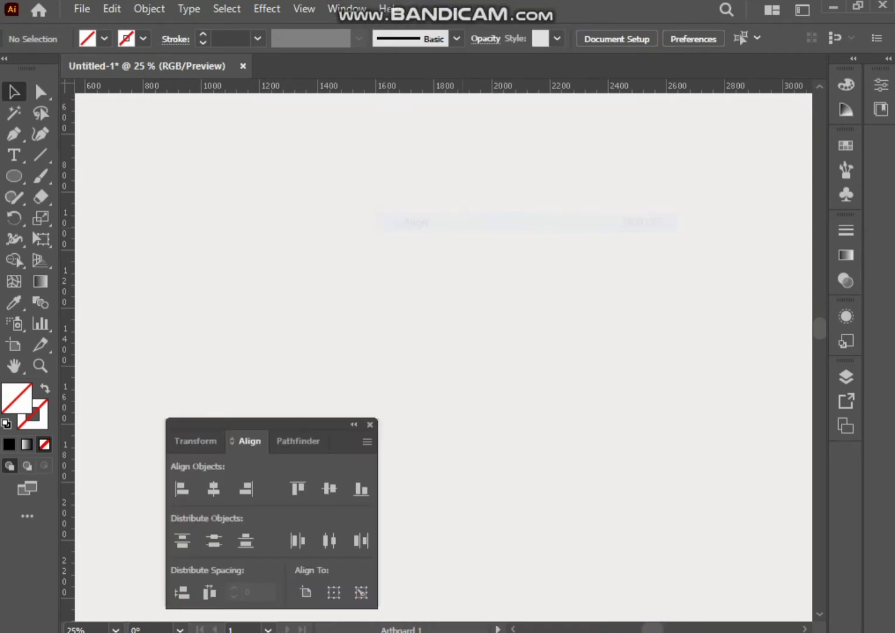
Step: Place one horizontal and one vertical ruler guide on the canvas, keeping the alignment options out of the way
drag(293, 424, 621, 216)
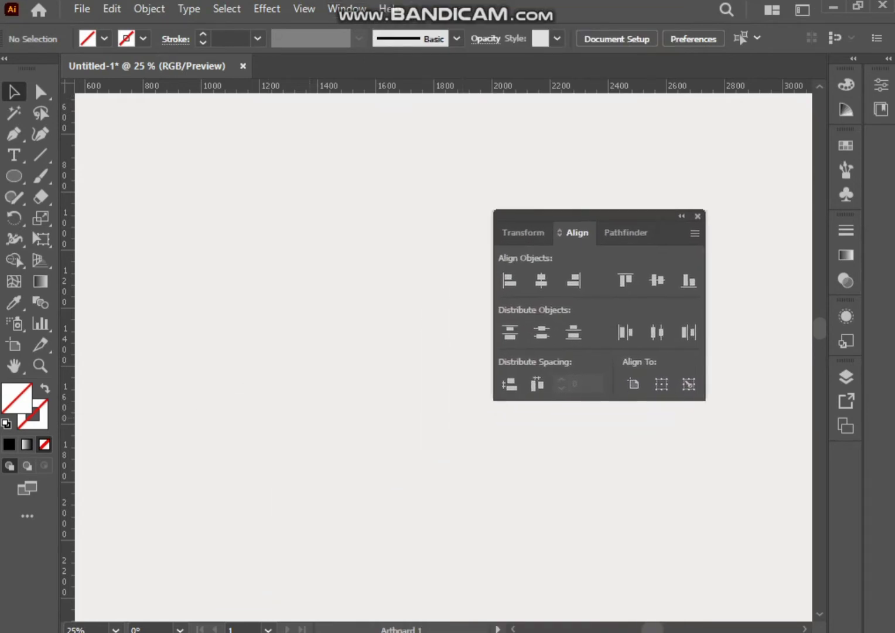
drag(446, 135, 445, 261)
drag(68, 295, 254, 302)
Step: Centre the vertical guide horizontally and the horizontal guide vertically on the artboard
click(269, 313)
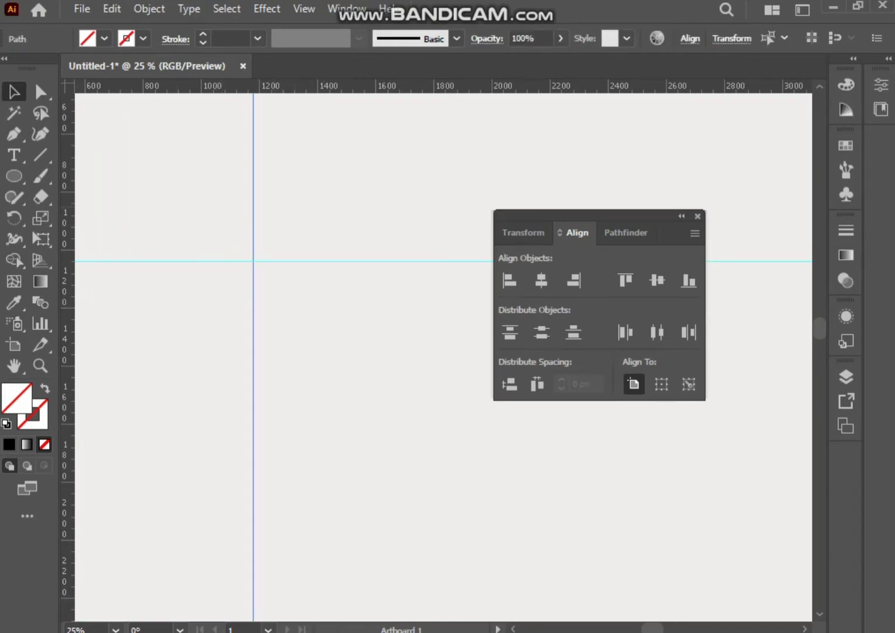
drag(220, 205, 282, 235)
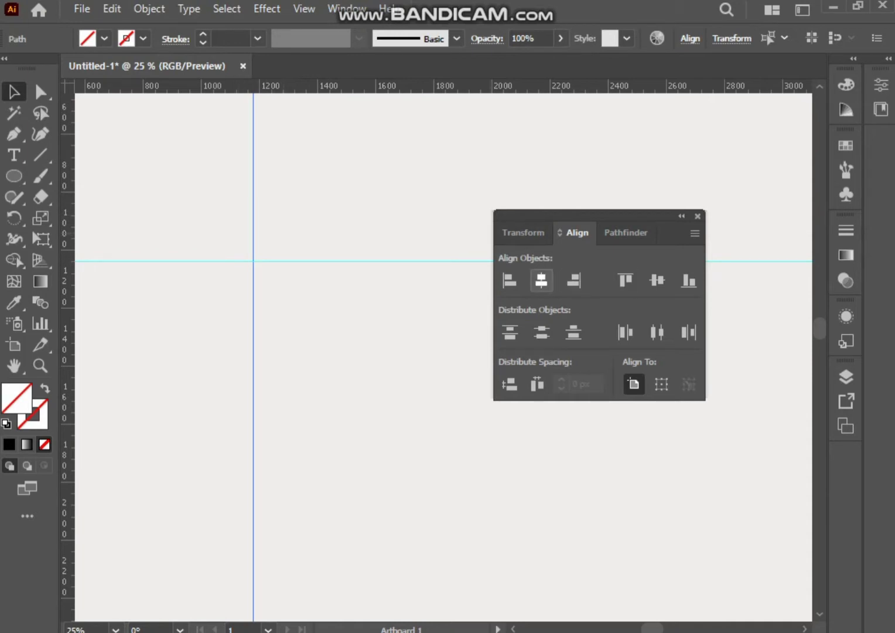
click(541, 280)
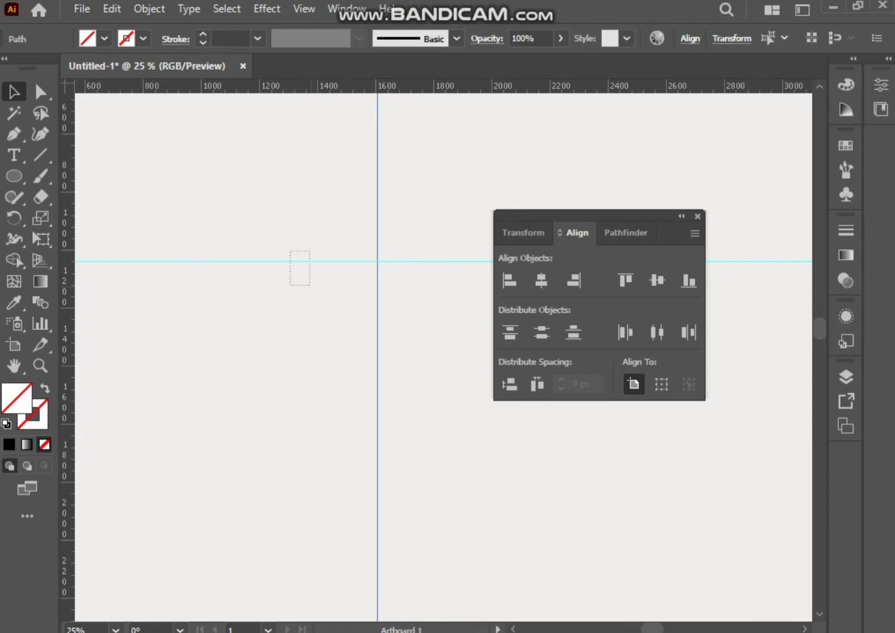
drag(290, 251, 310, 285)
click(657, 280)
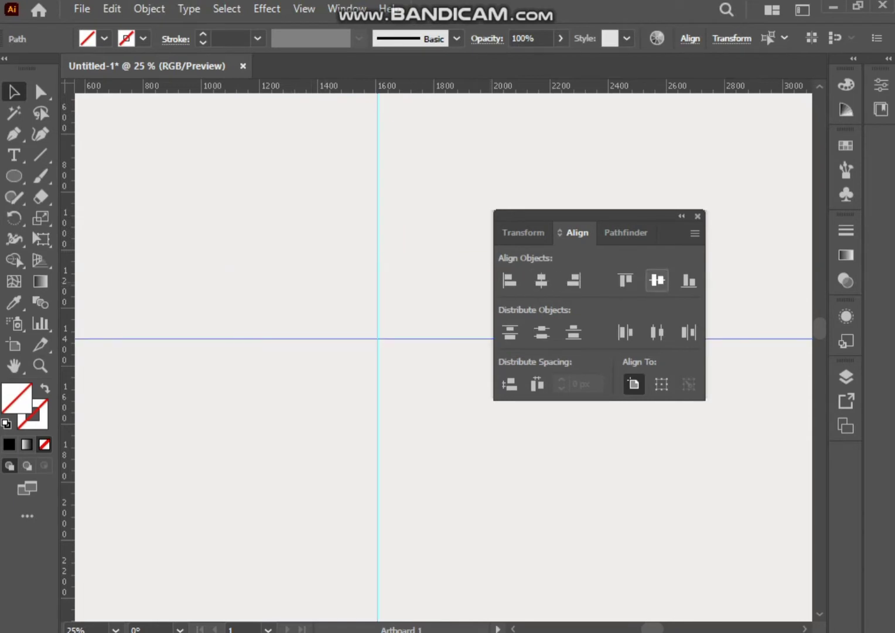
click(435, 317)
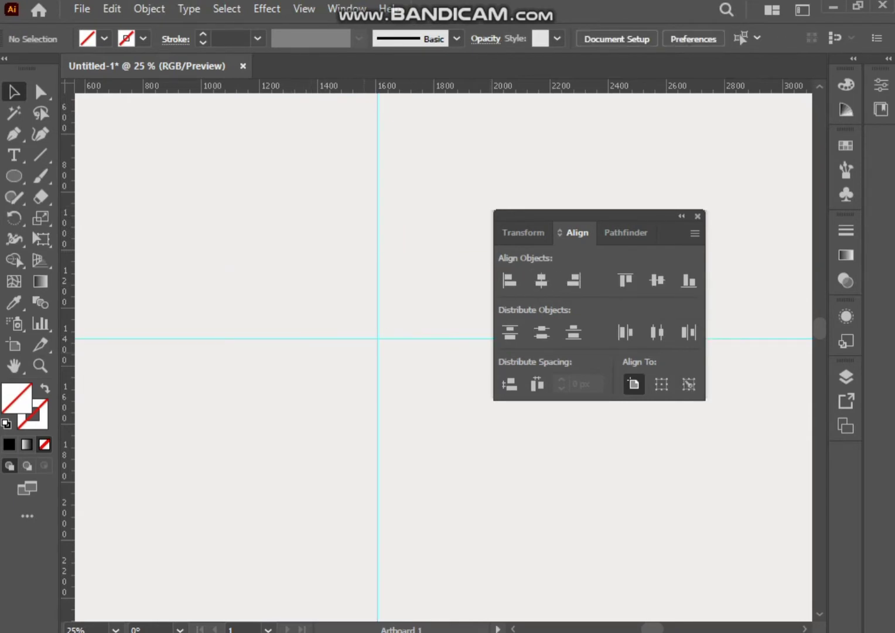
Step: Select both centred guides and lock them
drag(414, 357, 419, 356)
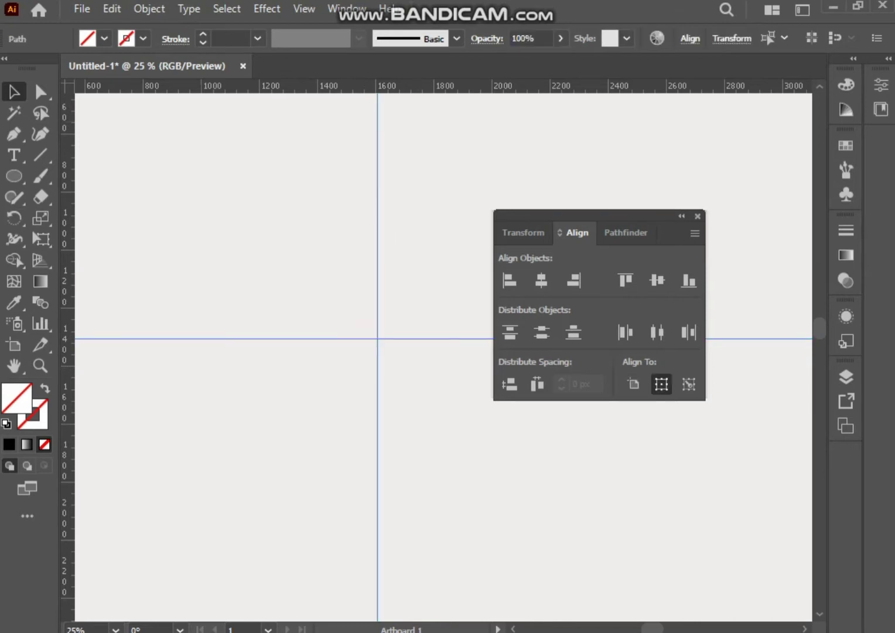
click(149, 9)
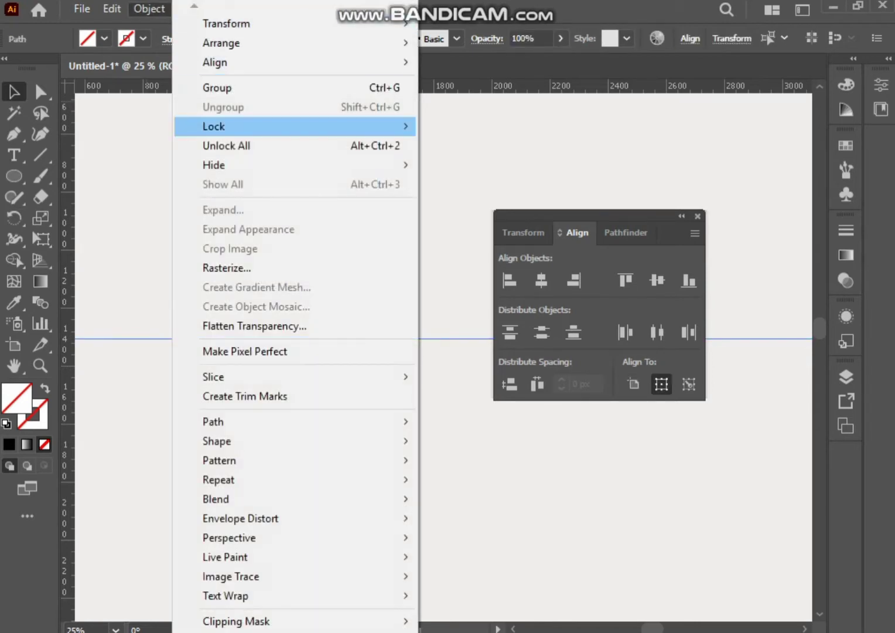
mouse_move(234, 127)
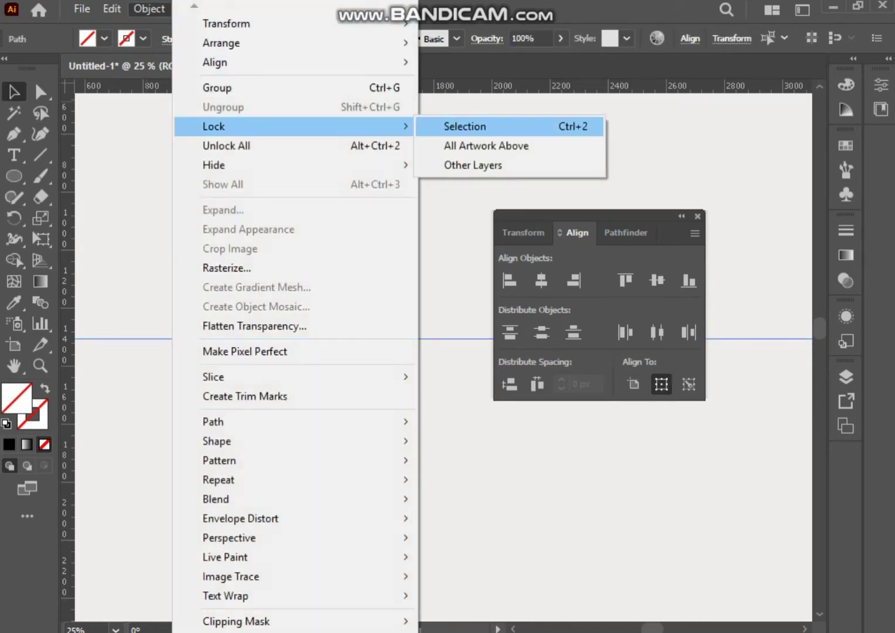
click(465, 126)
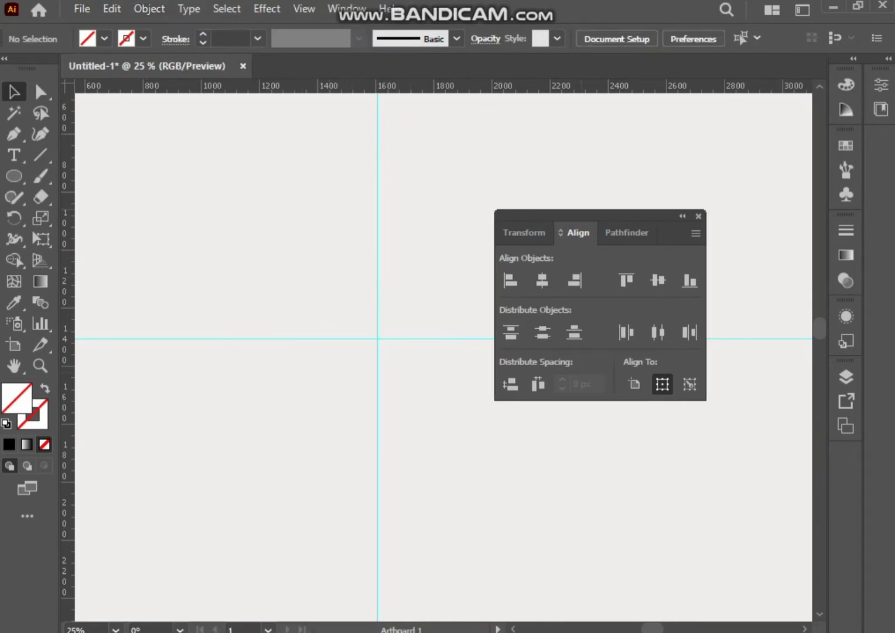
Step: Draw a circle about 600 px in diameter over the crossing guides with the Ellipse tool
drag(586, 216, 665, 191)
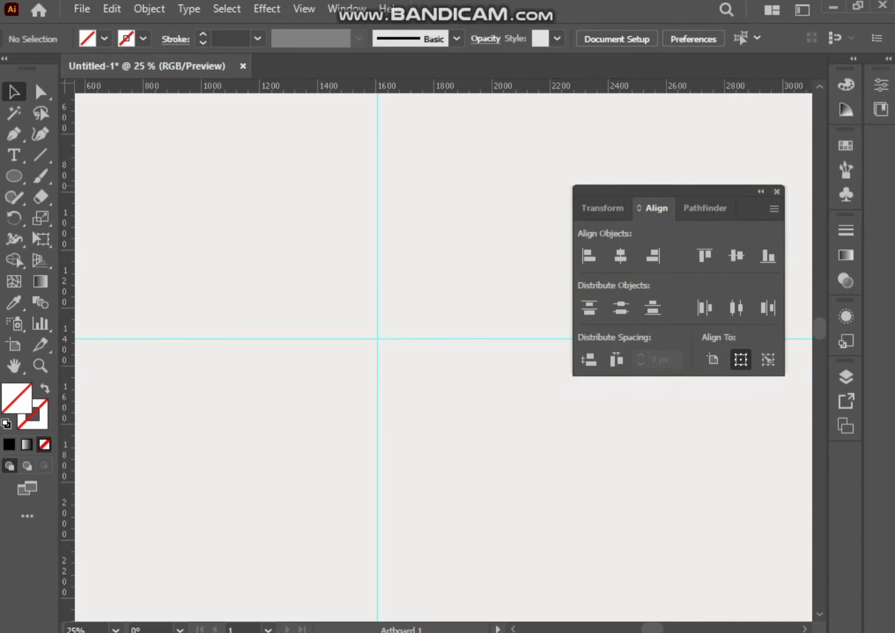
key(shift+F7)
key(l)
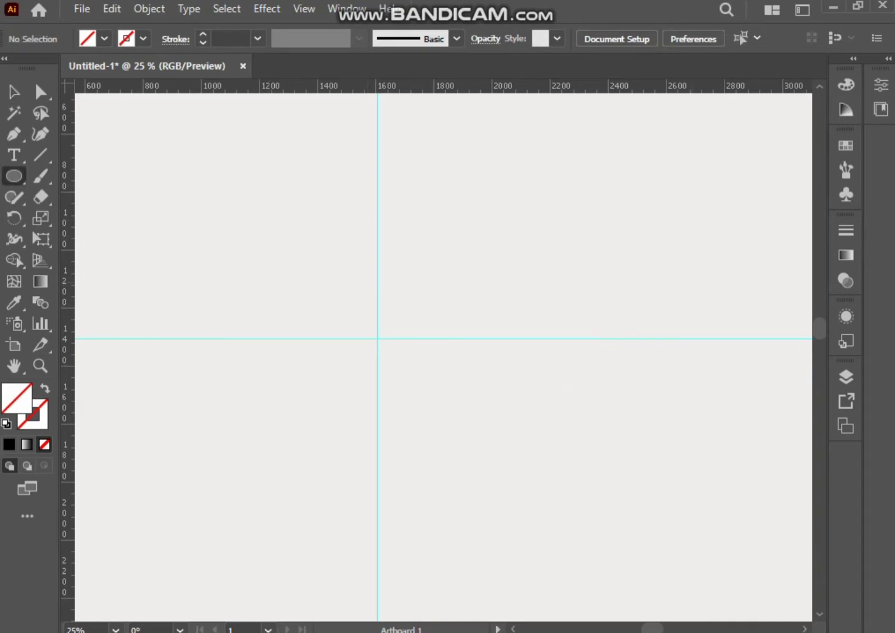
drag(227, 256, 404, 384)
Step: Align the circle to the artboard's centre both horizontally and vertically
click(346, 9)
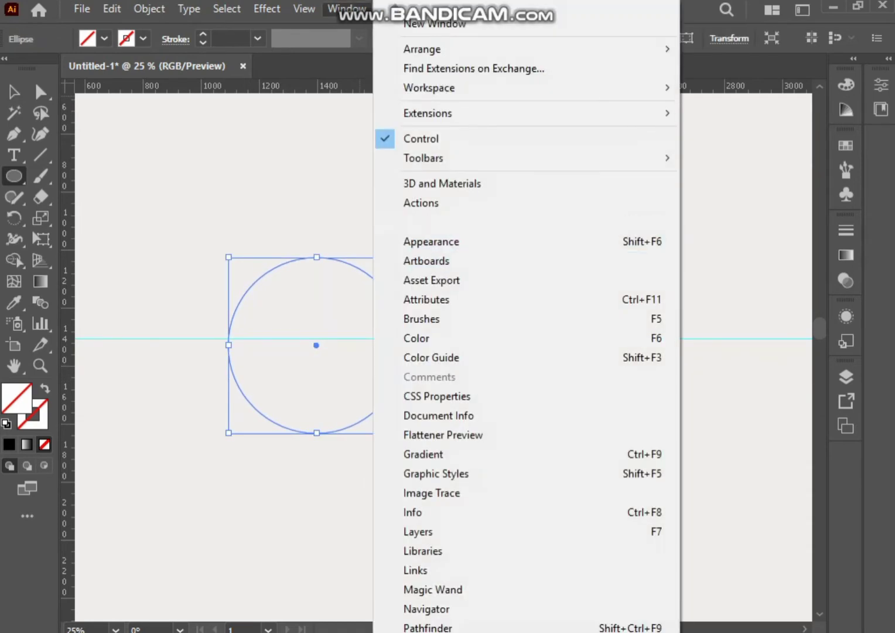
click(419, 220)
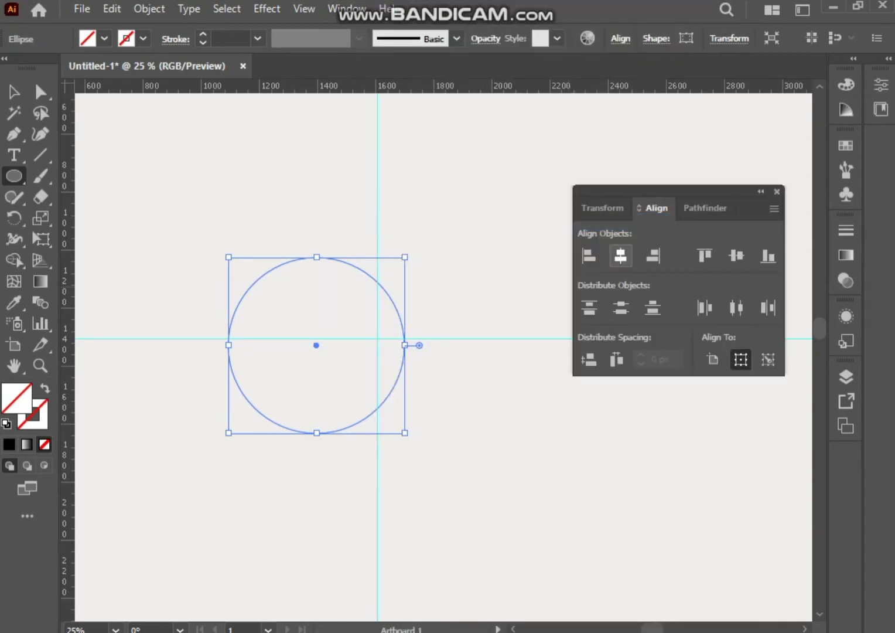
click(714, 359)
click(620, 256)
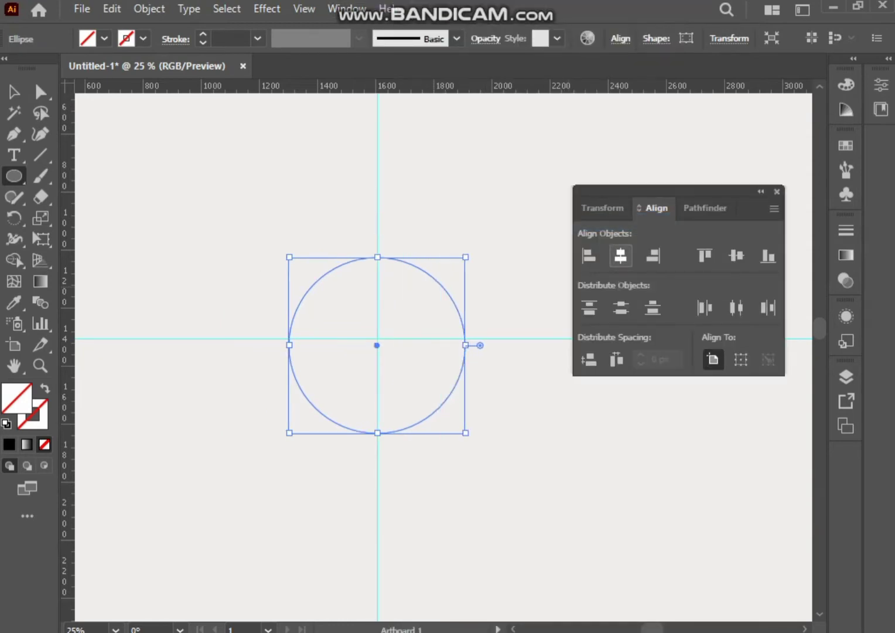
click(736, 255)
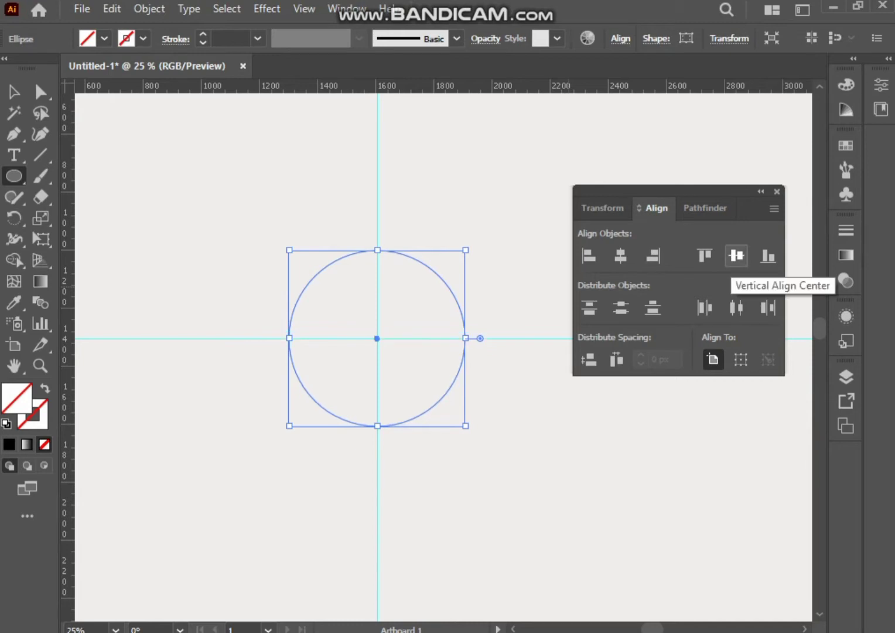
Step: Copy the circle, paste it in front and shift one circle left so its centre lies on the other's left edge
click(14, 92)
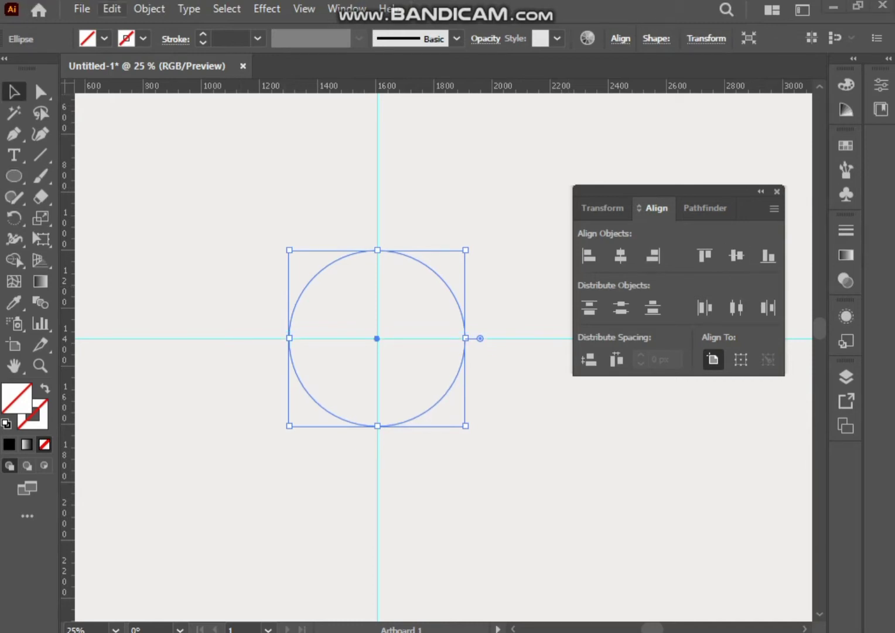
click(111, 8)
click(176, 93)
click(111, 8)
click(159, 131)
drag(373, 338, 289, 338)
key(ctrl+z)
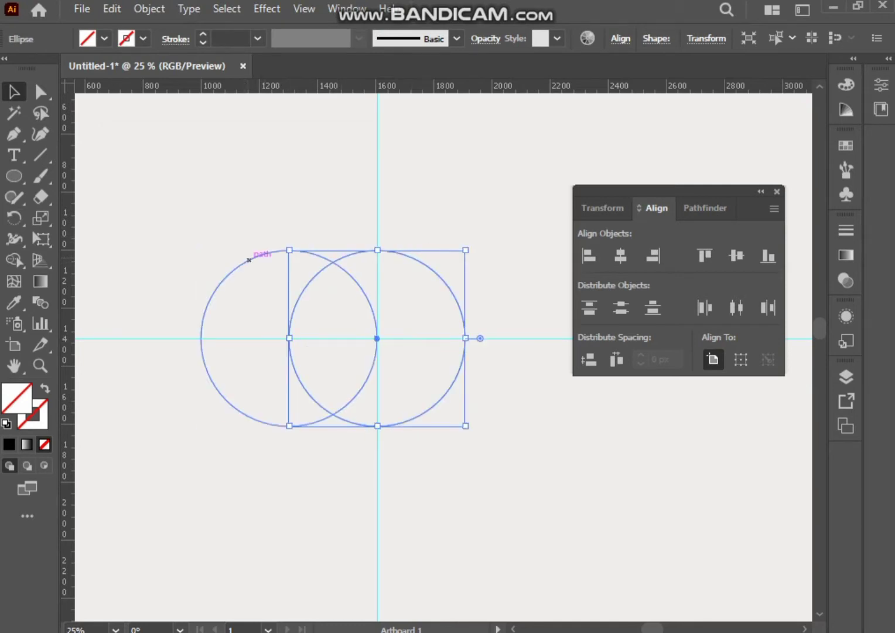
Step: Give both overlapping circles a black stroke and no fill
shift+click(250, 260)
click(105, 38)
click(143, 39)
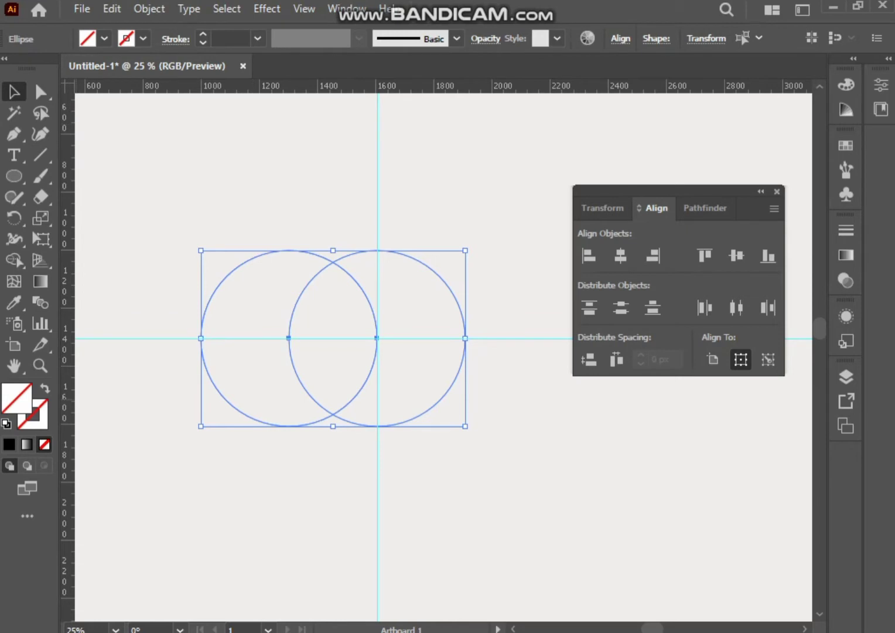
click(6, 423)
click(44, 444)
click(170, 275)
Step: Set the stroke weight of both circles to 2 pt
click(253, 258)
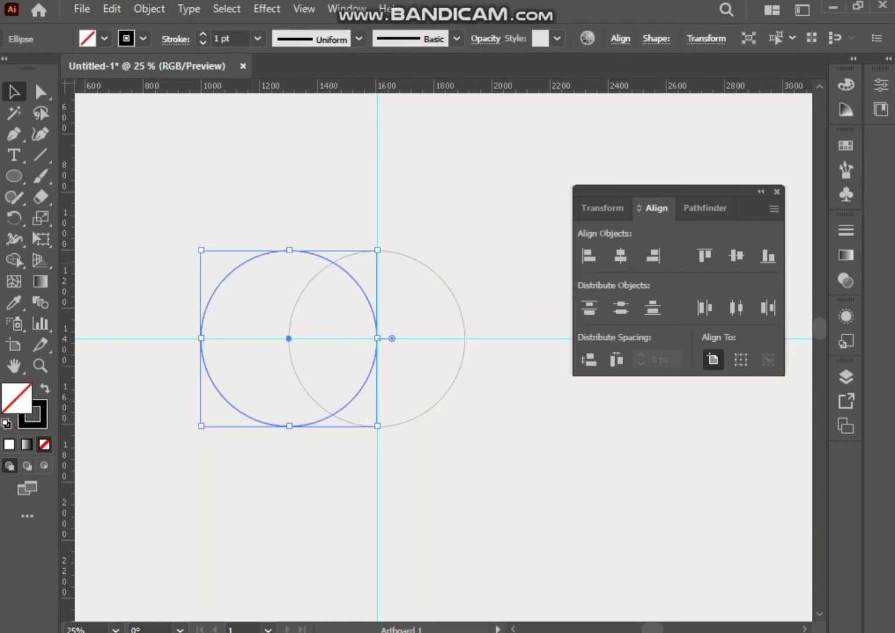
shift+click(351, 253)
click(203, 34)
click(239, 202)
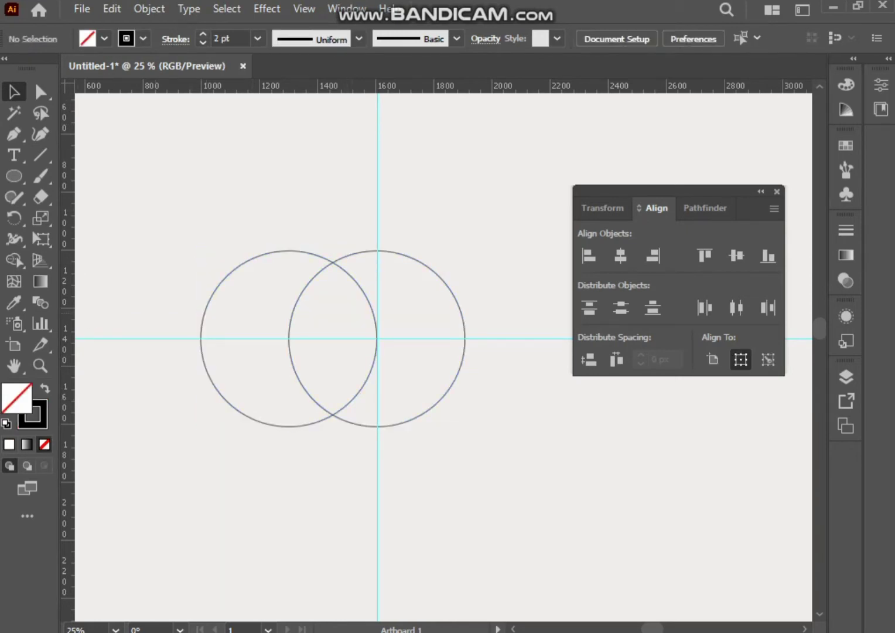
Step: Create a copy of the left circle rotated 60° about the intersection of the guides
click(14, 218)
click(14, 92)
click(233, 271)
click(14, 218)
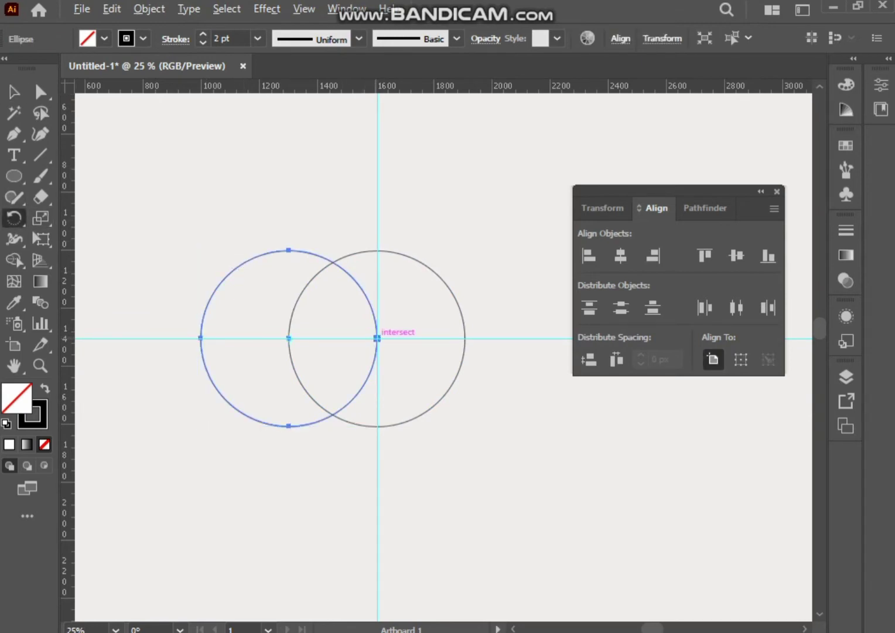
alt+click(377, 338)
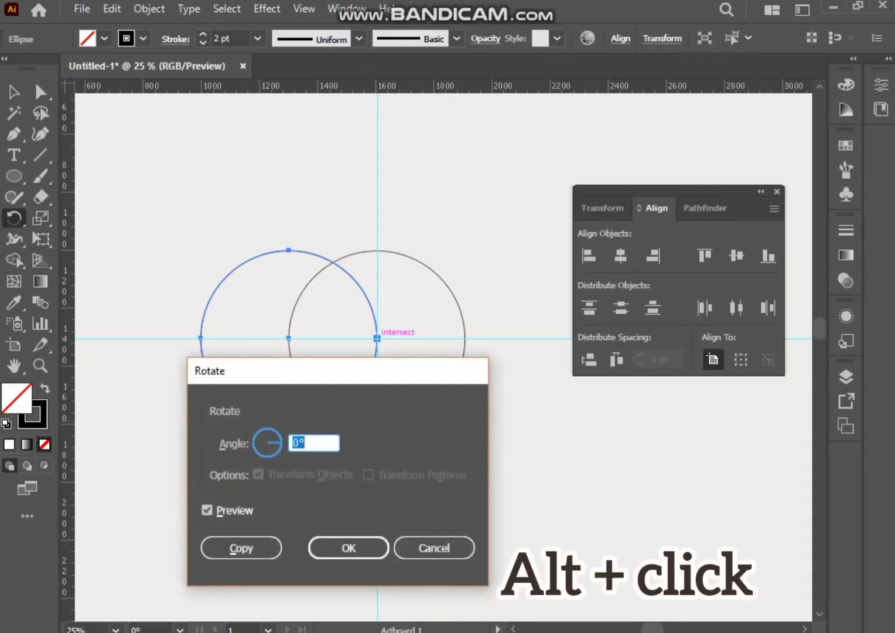
text(60)
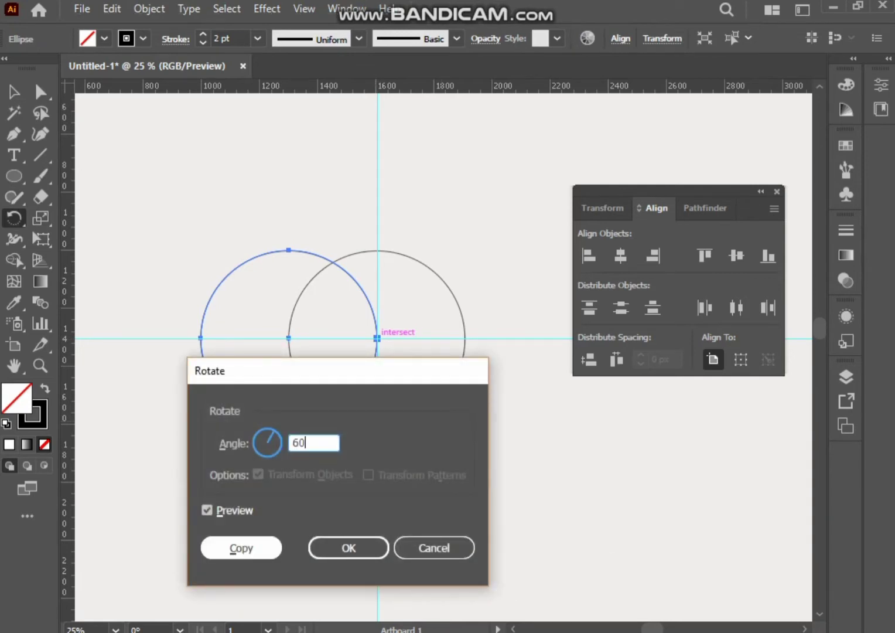
click(241, 548)
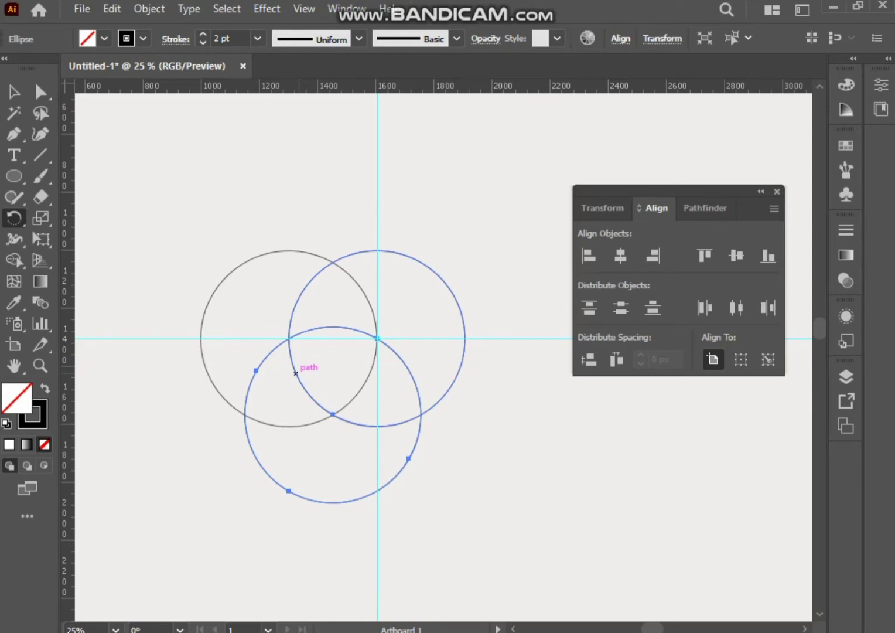
Step: Repeat the rotated copy until six circles surround the central one, and clear the selection
key(ctrl+d)
key(ctrl+d)
key(ctrl+d)
key(ctrl+d)
key(ctrl+d)
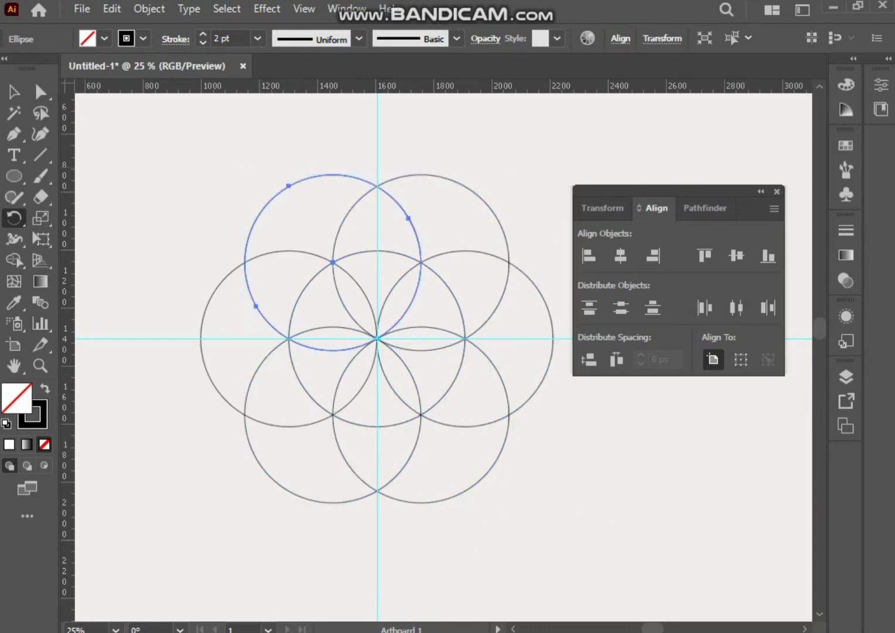
click(14, 91)
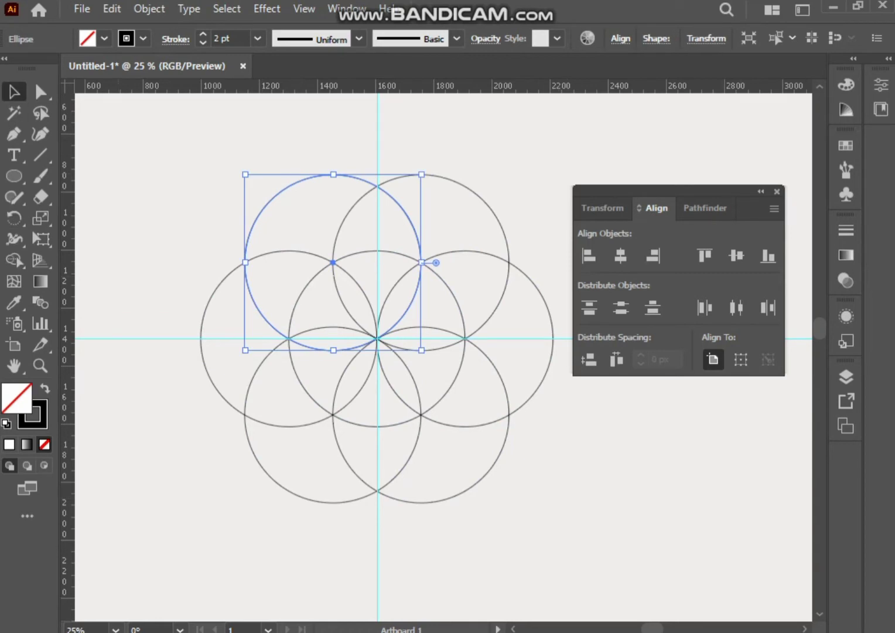
key(ctrl+shift+a)
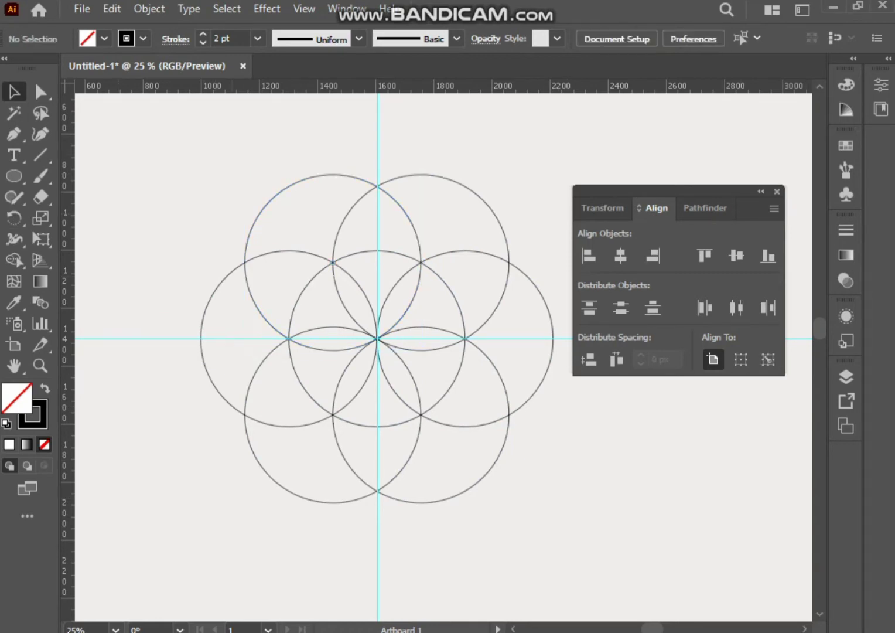
Step: Duplicate the central circle in front and scale it from its centre to twice its size, enclosing the six surrounding circles
drag(304, 292, 306, 293)
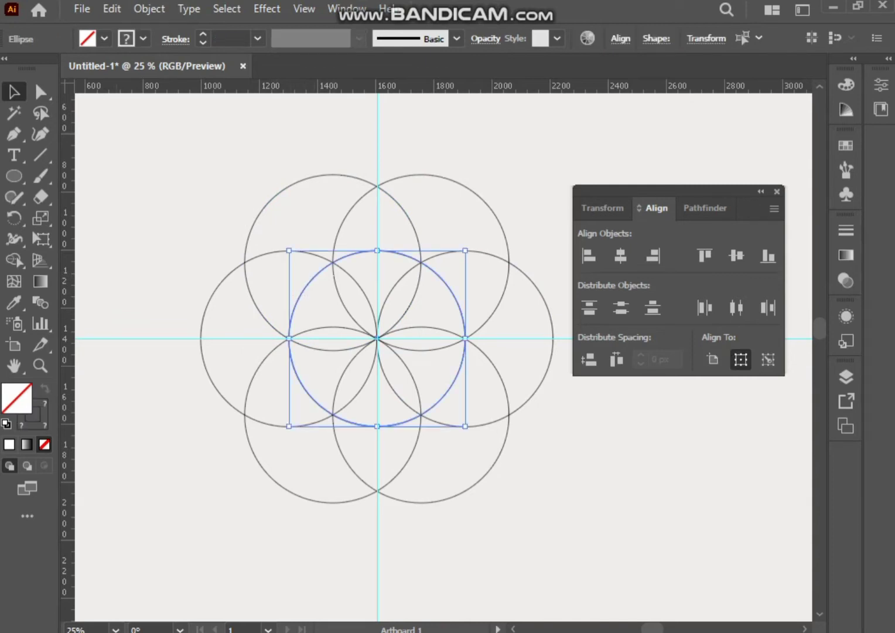
click(111, 8)
click(141, 92)
click(111, 8)
click(141, 132)
drag(378, 426, 553, 513)
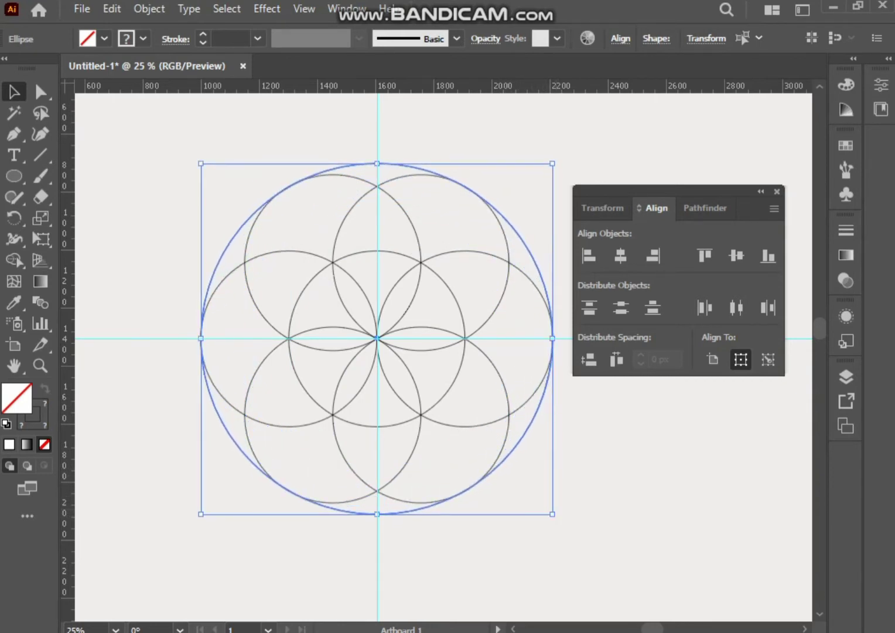
Step: Paste a copy of the central circle in front and move it straight up to centre on the upper two circles' outer intersection
click(354, 253)
click(82, 9)
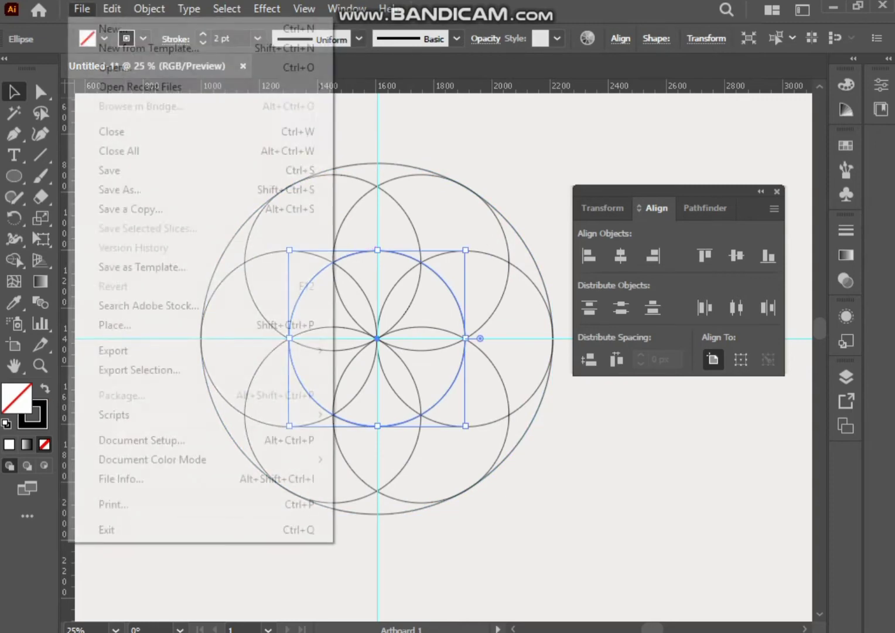
click(112, 9)
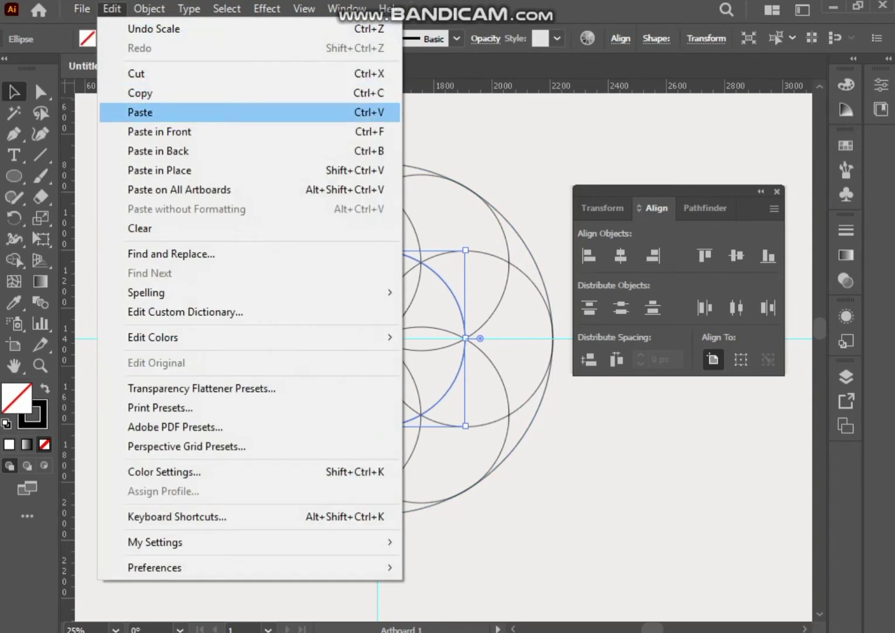
click(141, 92)
click(112, 8)
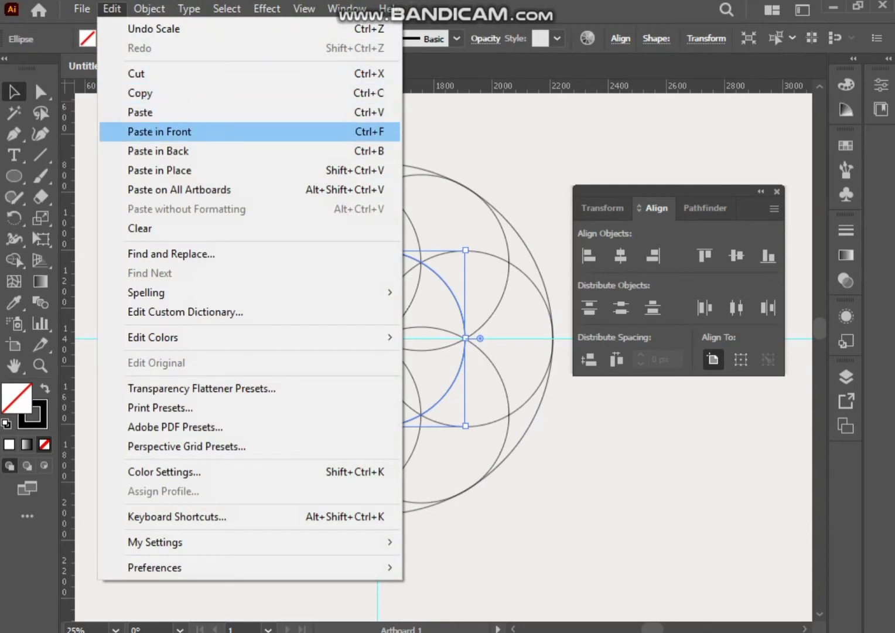
click(150, 133)
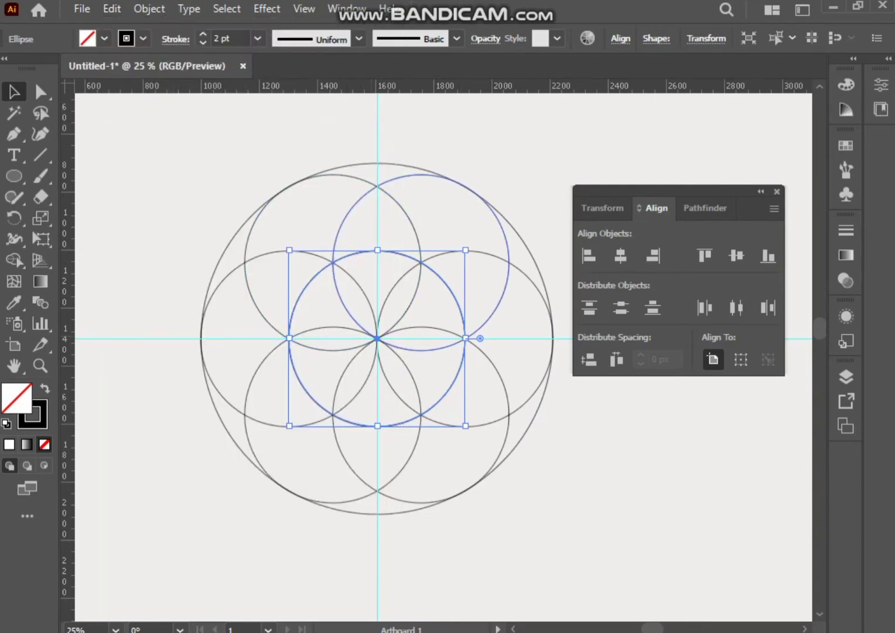
drag(378, 338, 377, 186)
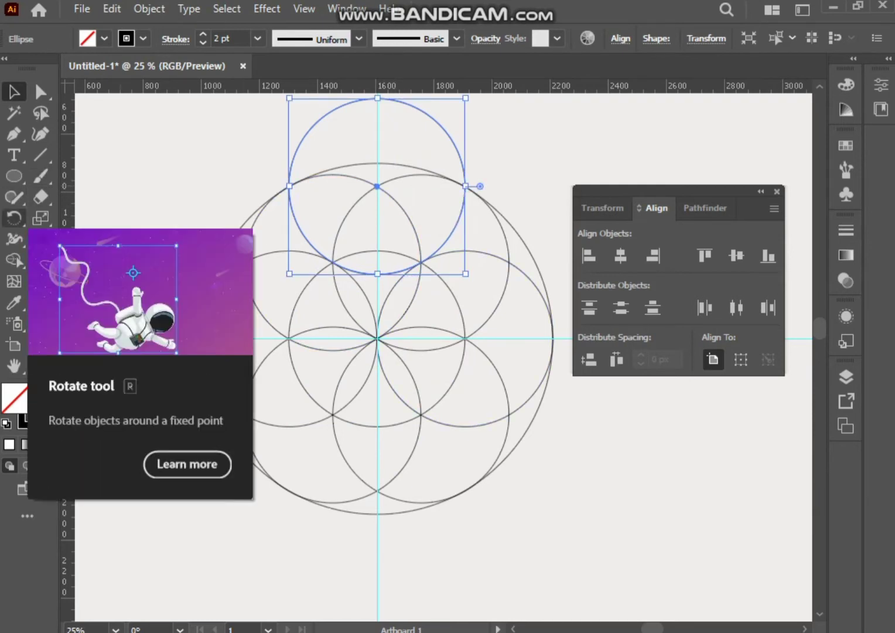
Step: Create a copy of the raised upper circle rotated 60° about the intersection of the guides
click(15, 218)
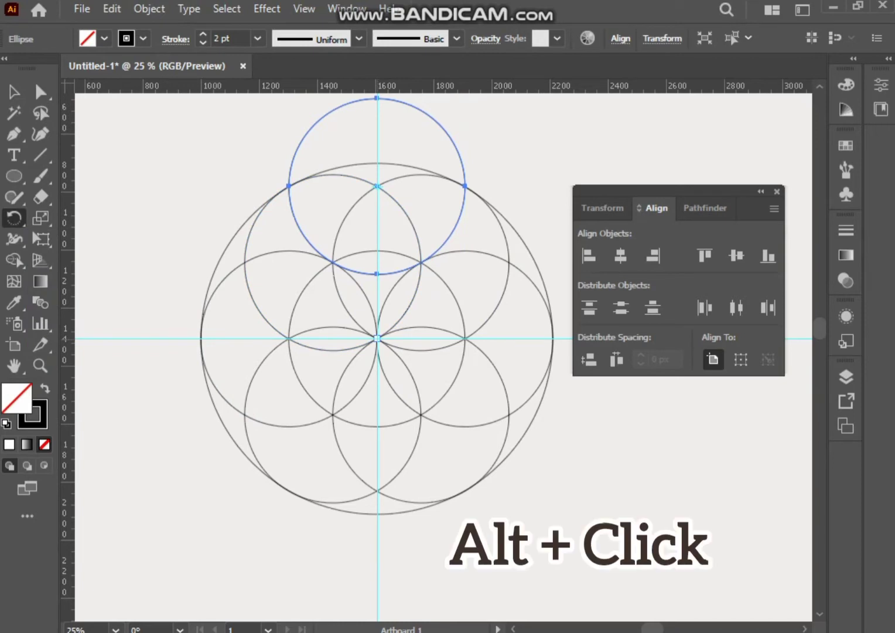
alt+click(377, 338)
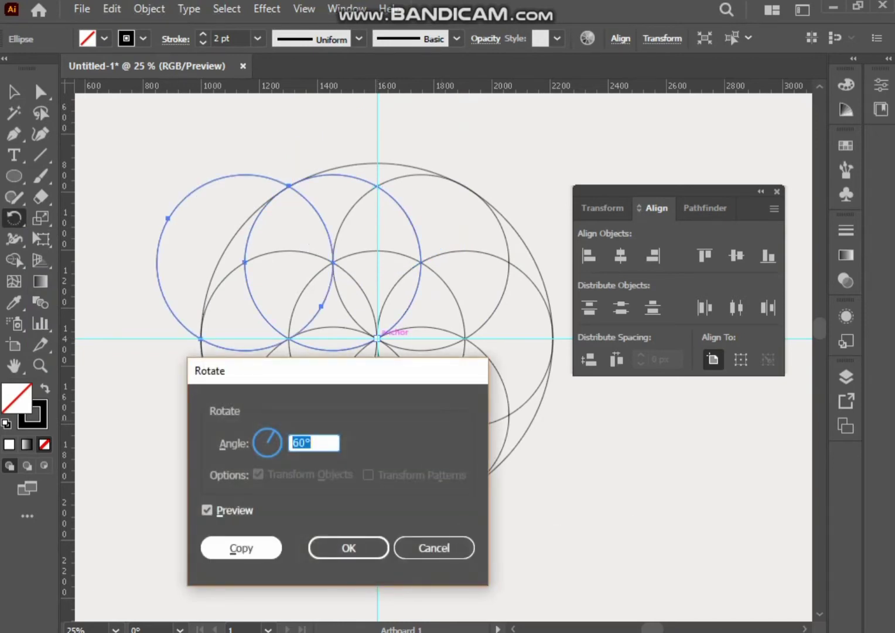
click(241, 548)
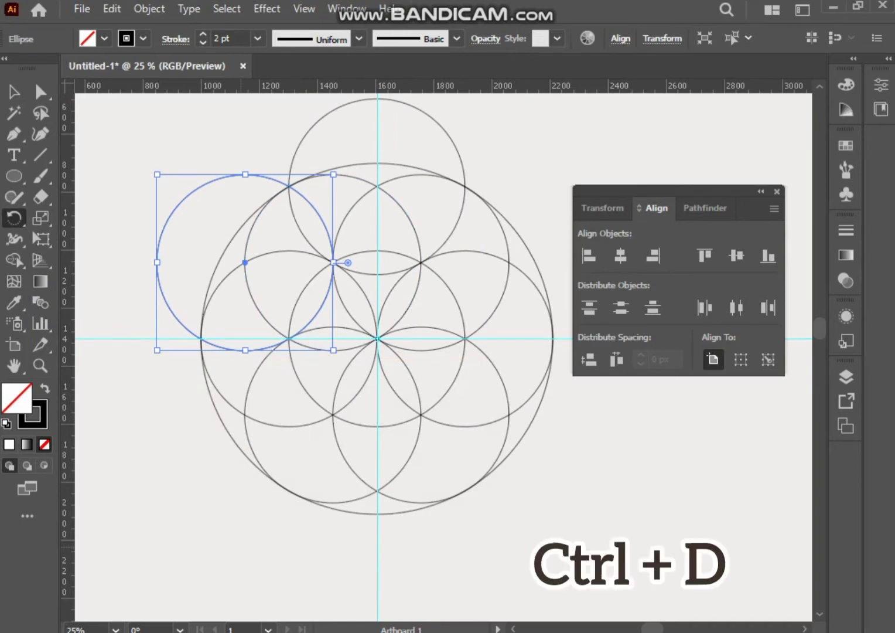
Step: Repeat the rotated copy until six outer circles surround the pattern, and clear the selection
key(ctrl+d)
key(ctrl+d)
key(ctrl+d)
key(ctrl+d)
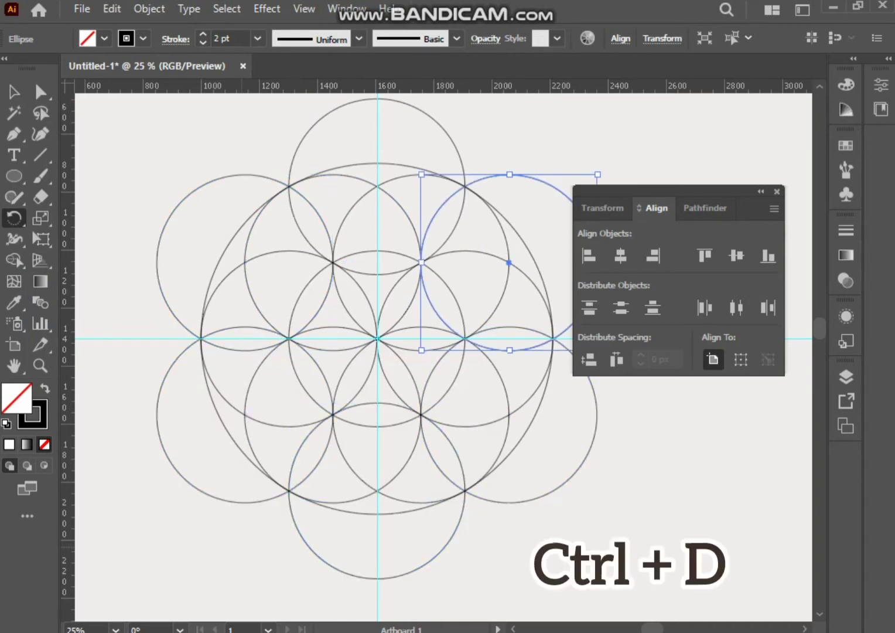
click(14, 92)
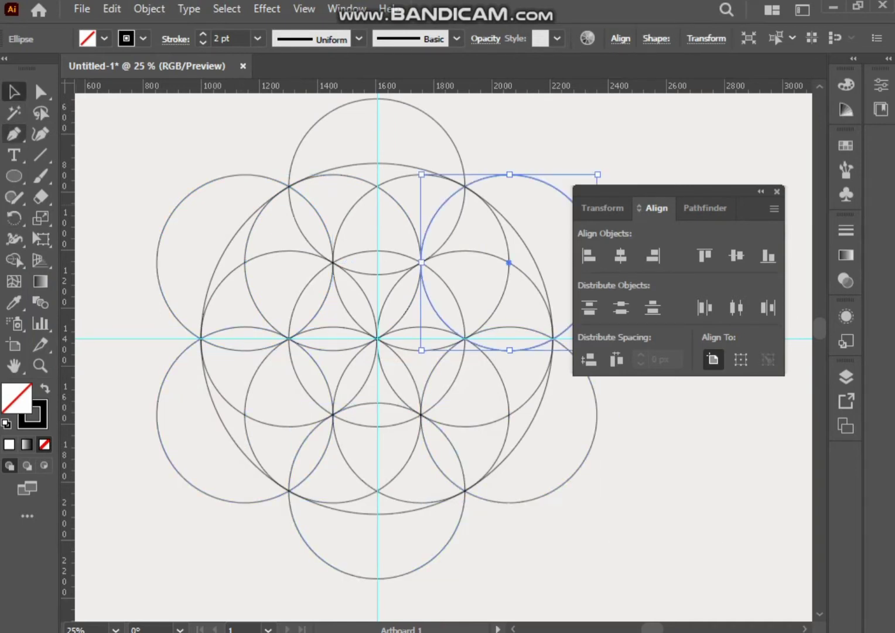
click(120, 199)
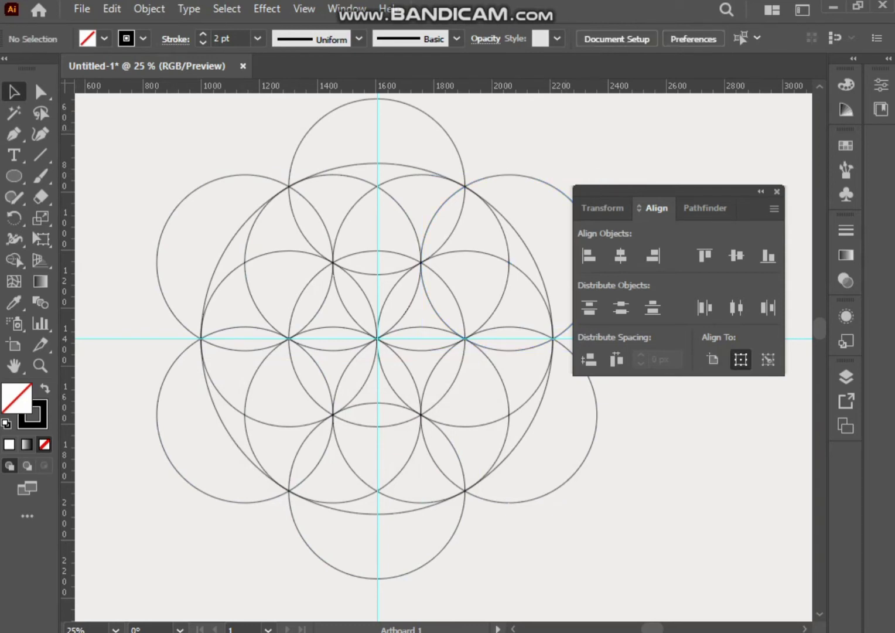
Step: Select all the circles for the Shape Builder tool and set a black fill with no stroke
click(776, 192)
drag(140, 112, 652, 589)
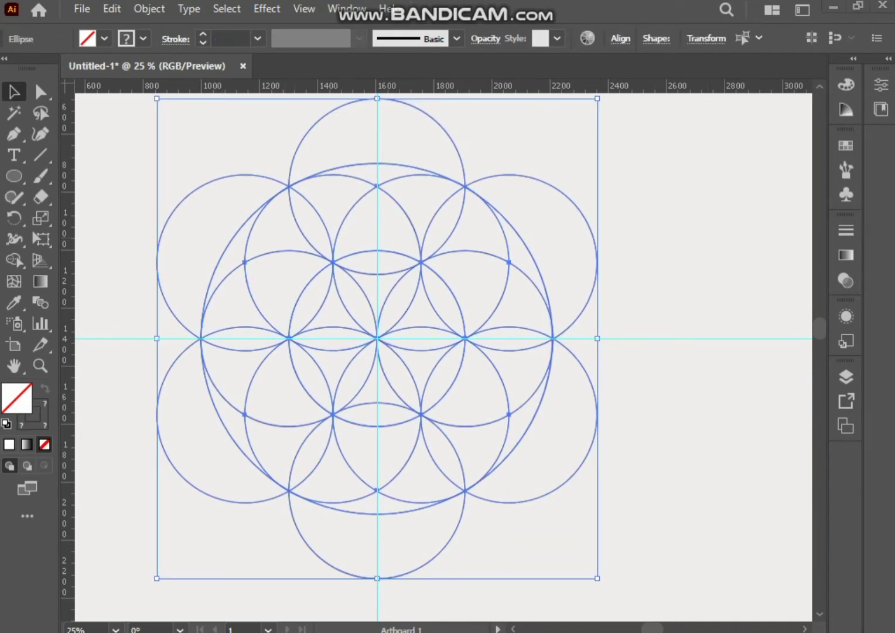
double_click(14, 260)
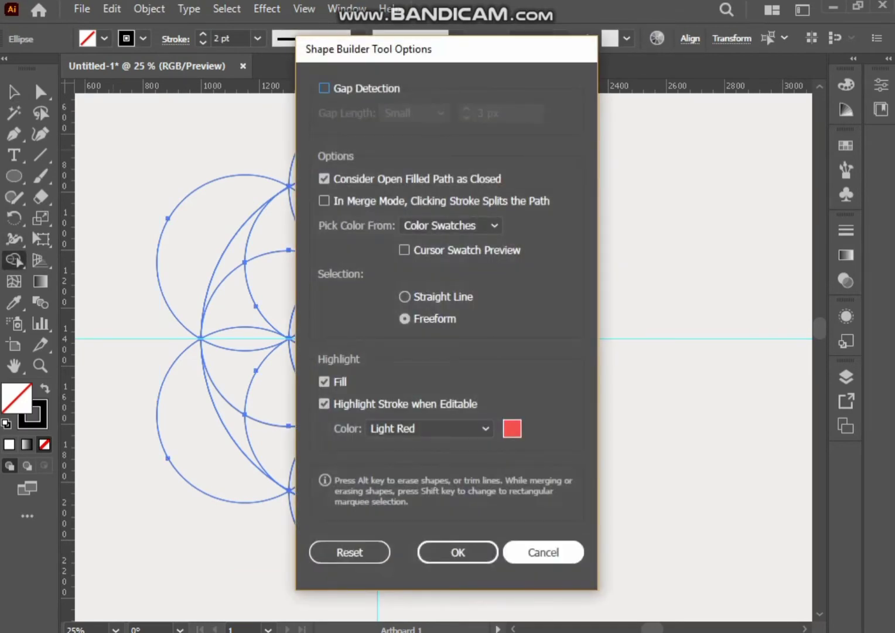
click(543, 552)
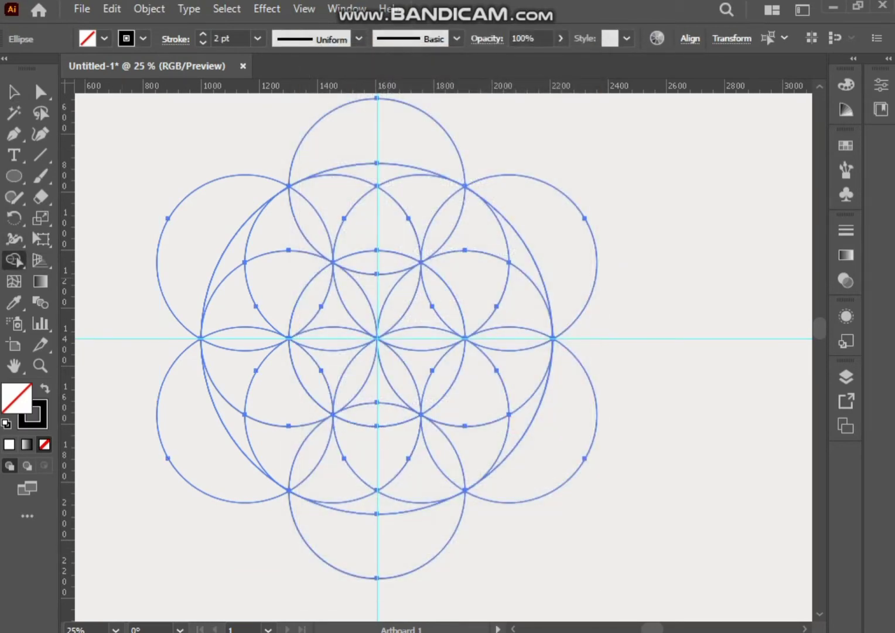
right_click(15, 260)
click(112, 262)
double_click(16, 399)
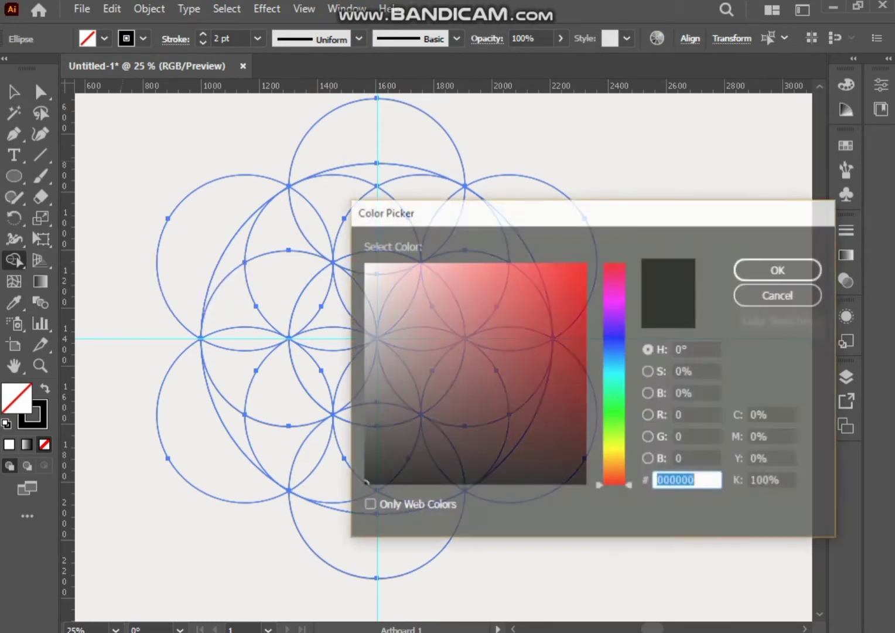
key(Escape)
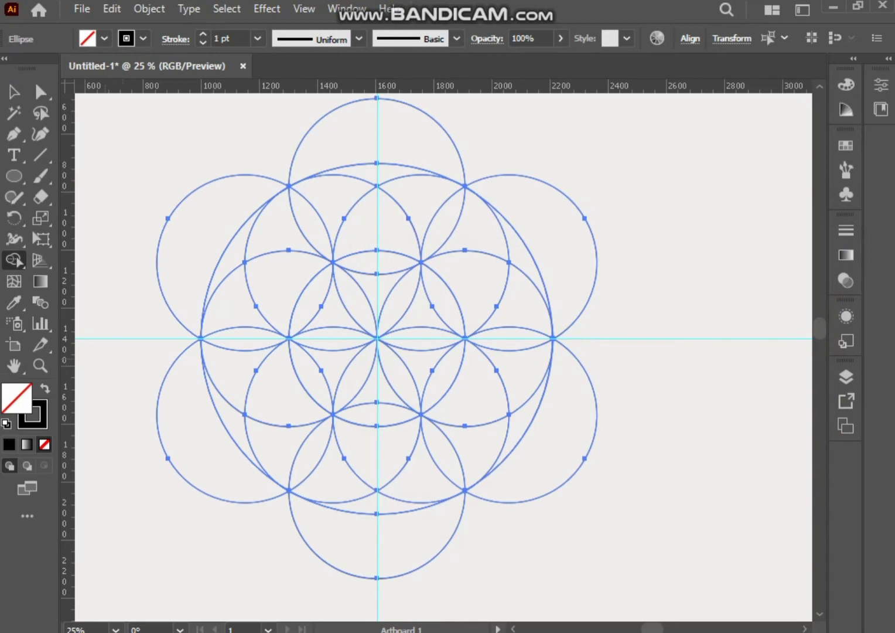
key(shift+x)
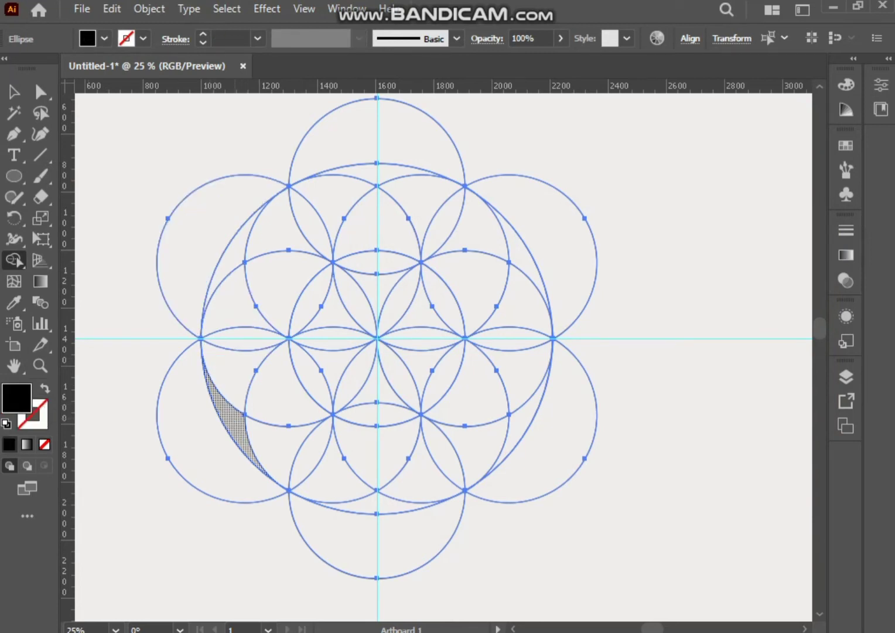
Step: Merge the regions on the pattern's left into one black curved teardrop, including the tiny slivers where its inner edge meets the horizontal guide
drag(205, 368, 231, 409)
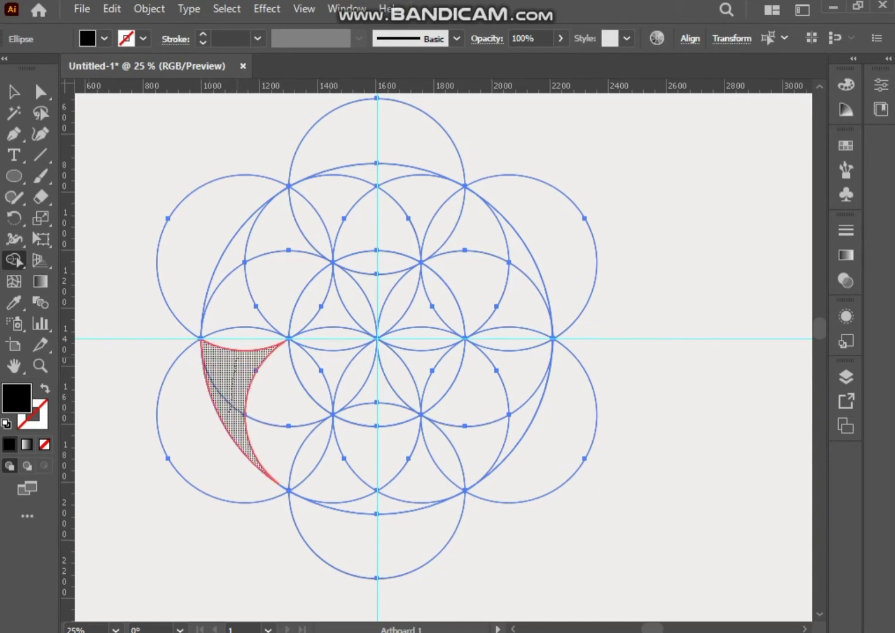
mouse_move(238, 355)
mouse_down()
mouse_move(253, 296)
mouse_move(311, 296)
mouse_up()
scroll(289, 321, up, 7)
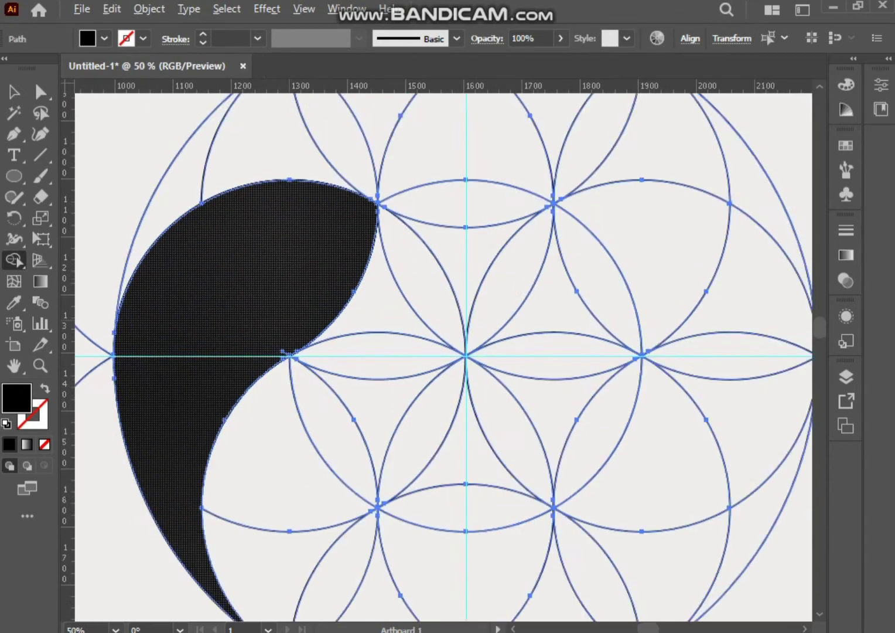
click(265, 385)
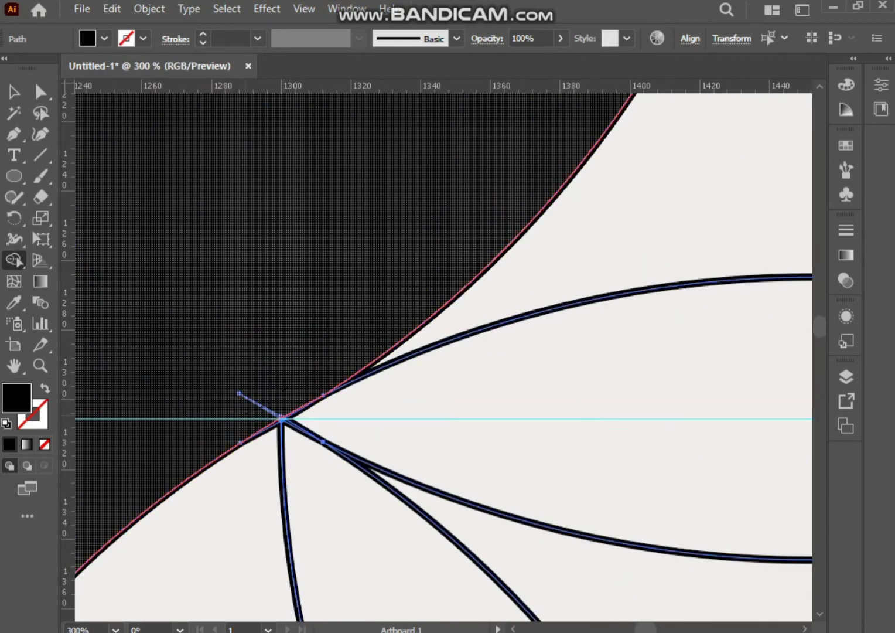
scroll(282, 418, down, 1)
scroll(282, 418, up, 6)
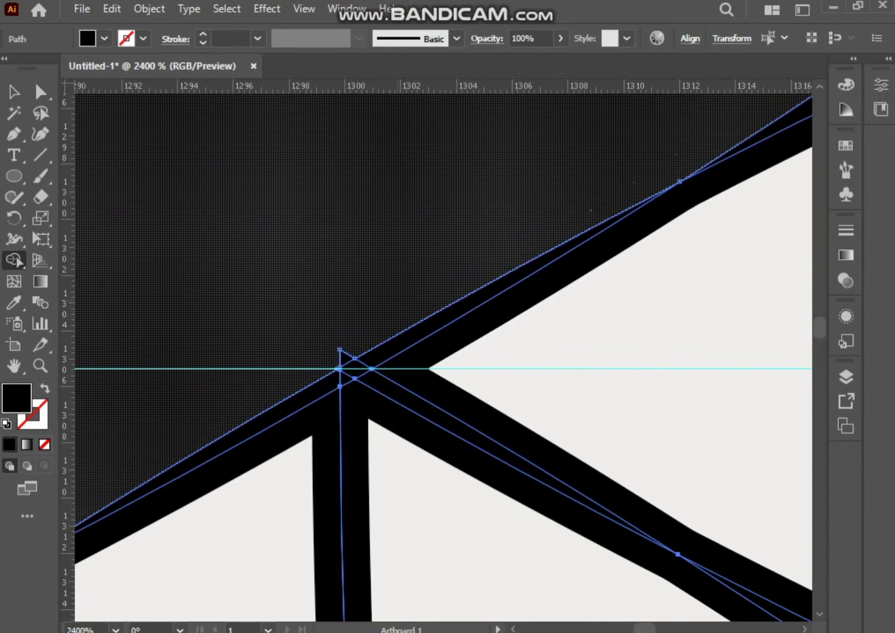
mouse_move(399, 303)
mouse_down()
mouse_move(378, 346)
mouse_move(289, 388)
mouse_up()
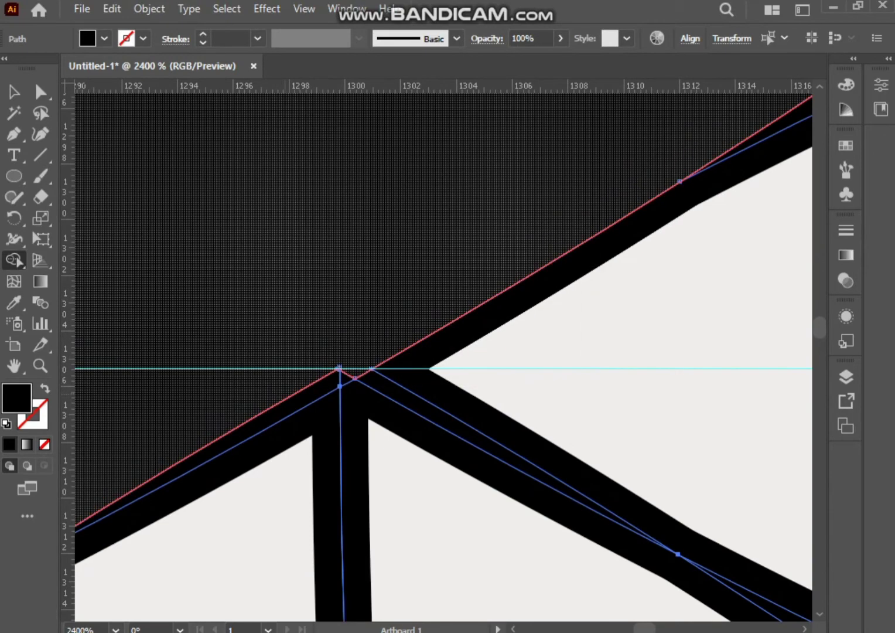
drag(375, 358, 314, 392)
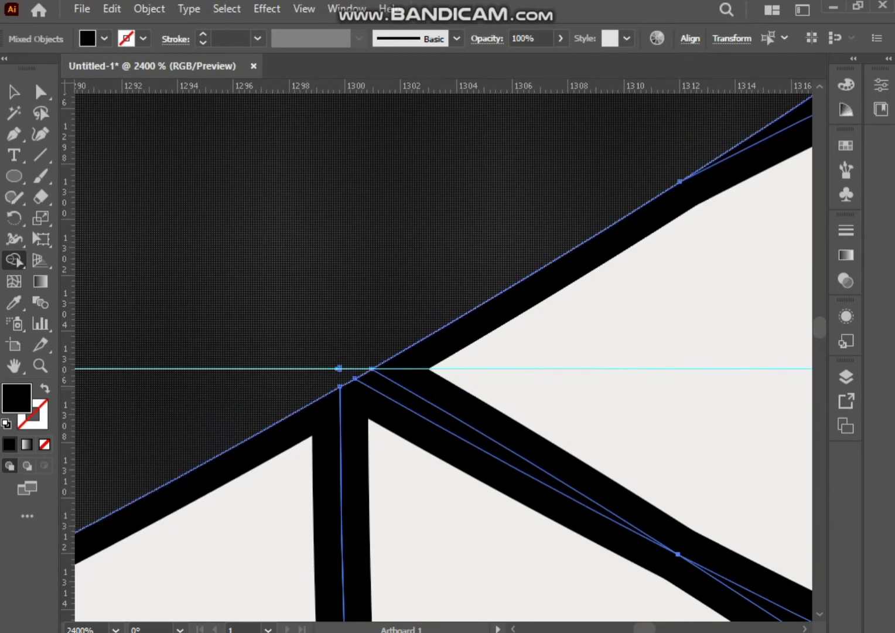
Step: Examine the merged teardrop's edges and its upper tip at high magnification for leftover slivers
scroll(312, 332, down, 1)
scroll(302, 328, down, 4)
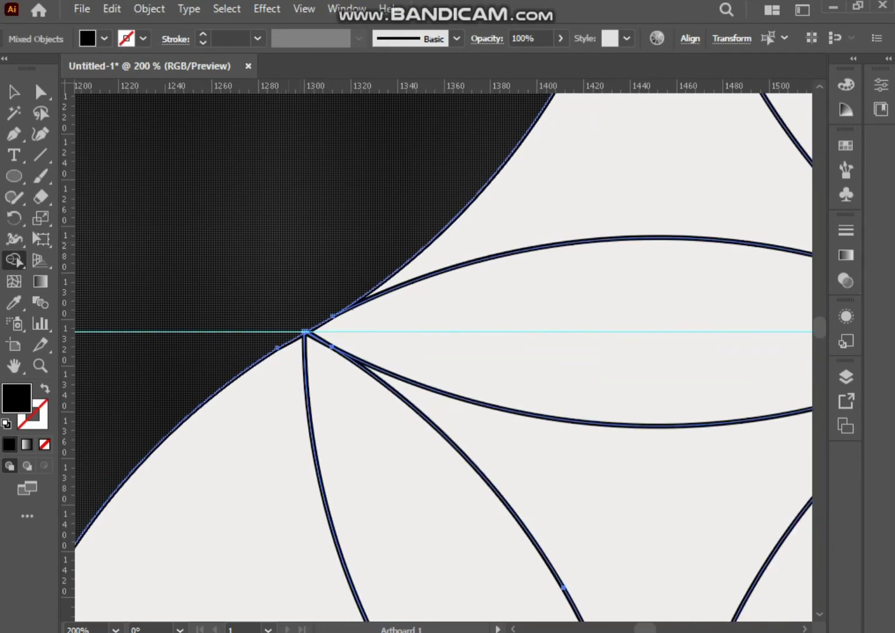
scroll(572, 345, down, 3)
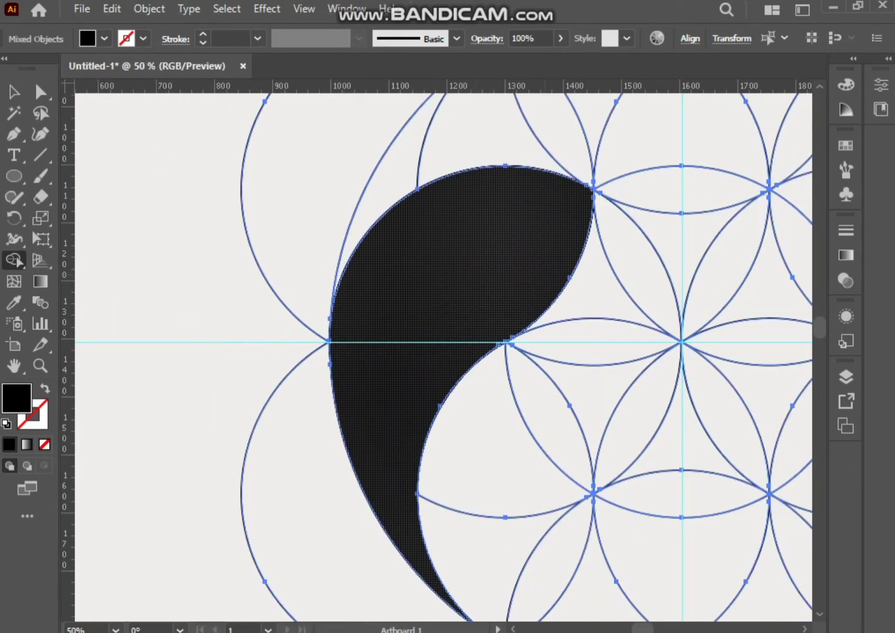
drag(555, 240, 434, 277)
scroll(455, 228, up, 7)
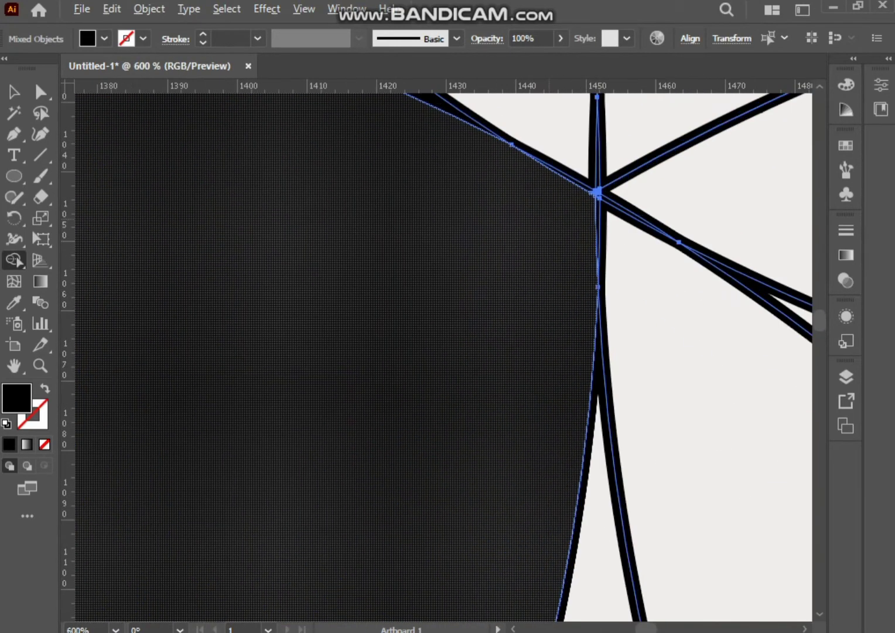
scroll(549, 226, up, 1)
scroll(613, 162, up, 3)
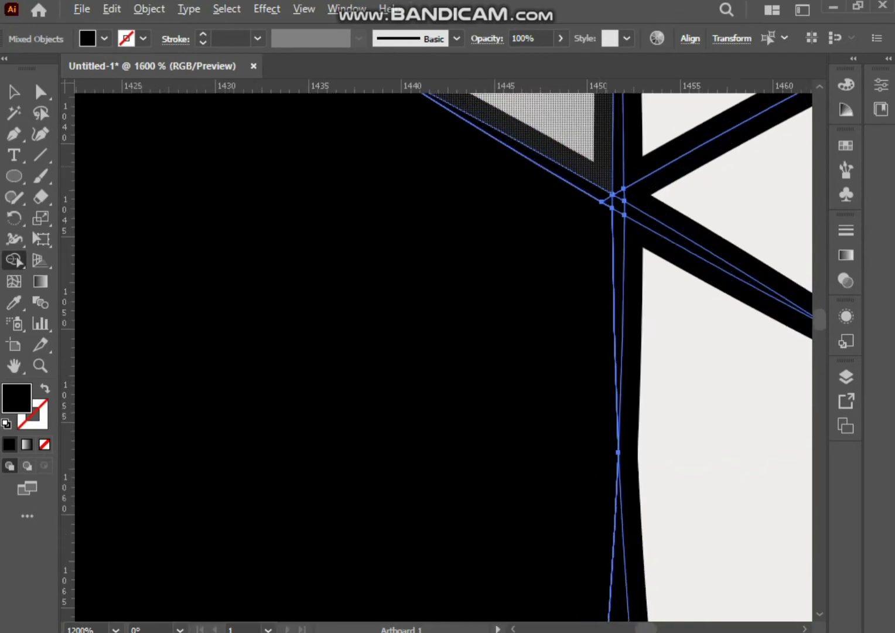
scroll(566, 206, down, 1)
scroll(580, 217, down, 10)
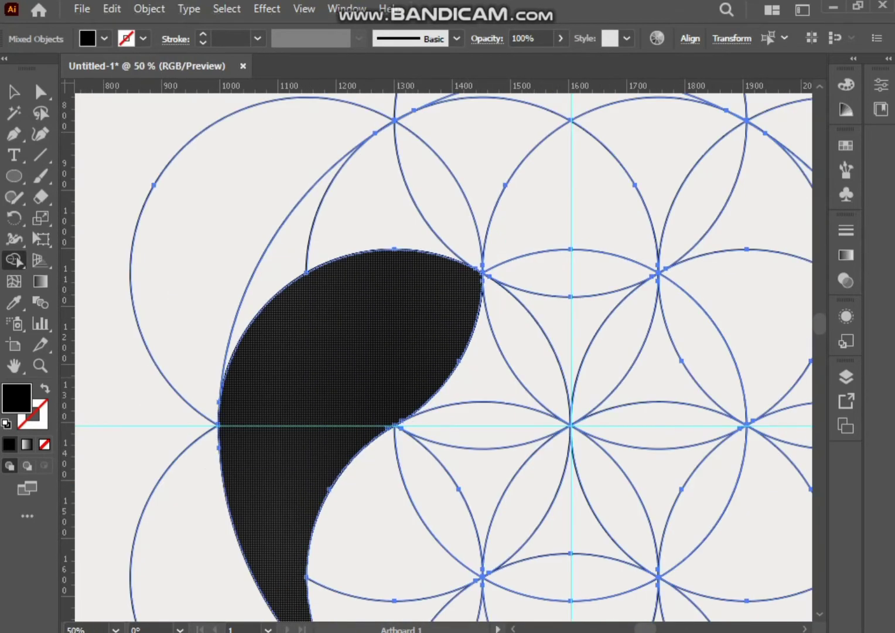
drag(405, 379, 337, 247)
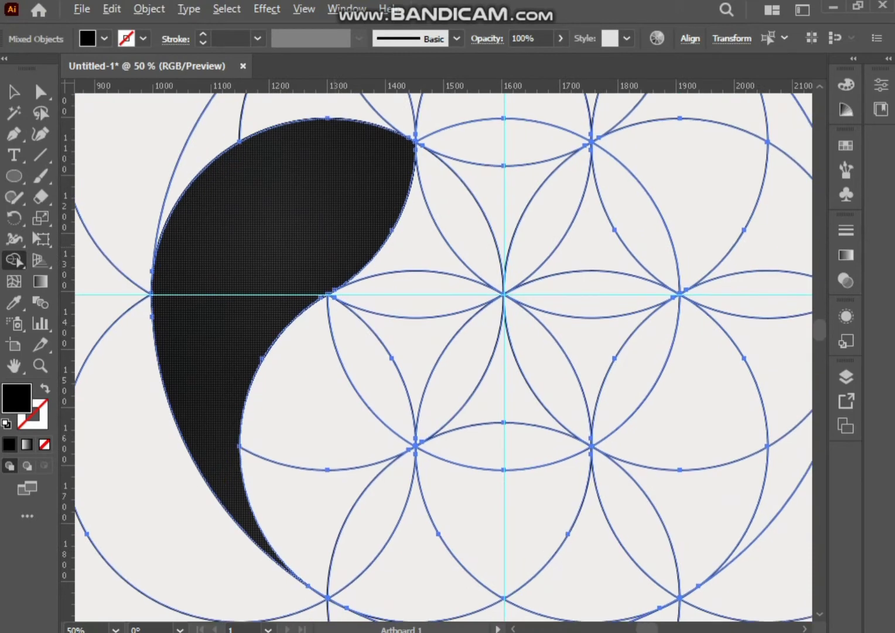
scroll(336, 247, down, 2)
drag(442, 230, 411, 300)
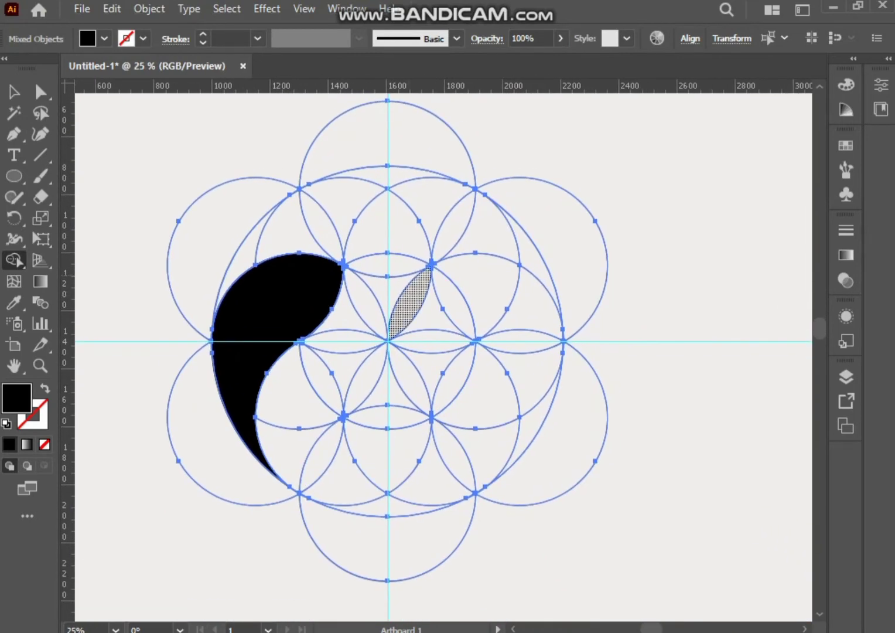
Step: Select only the black teardrop shape and cut it from the artwork
click(14, 92)
click(132, 187)
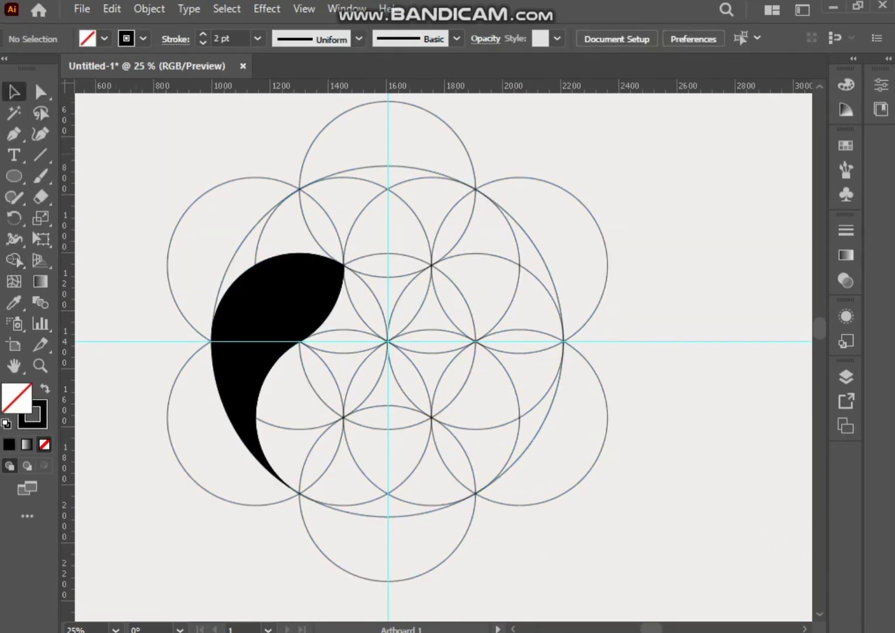
click(258, 284)
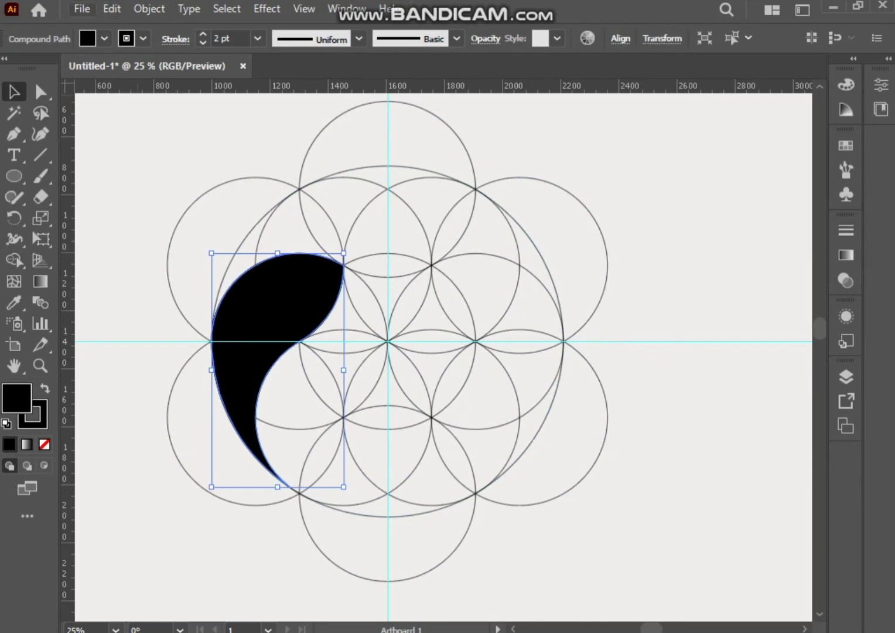
click(82, 9)
mouse_move(112, 9)
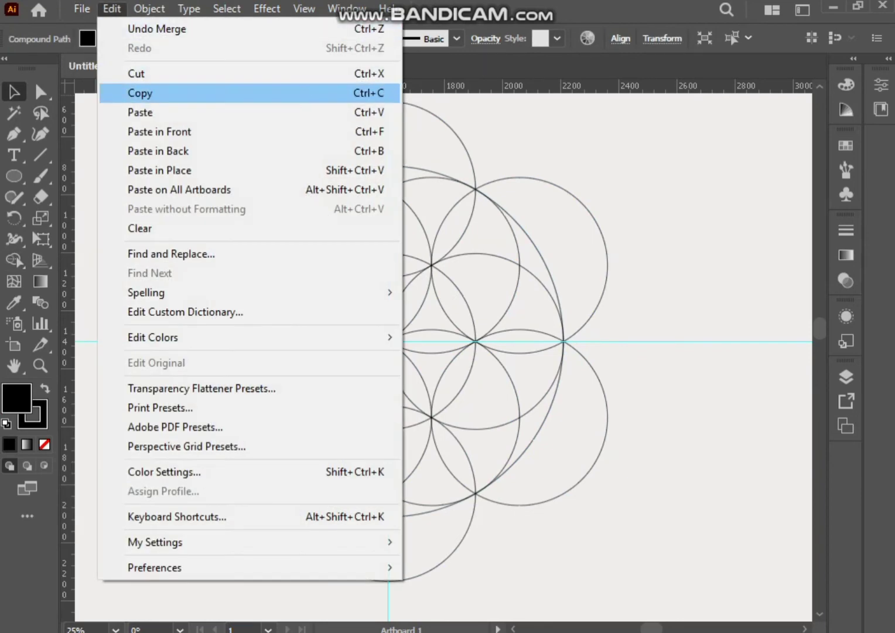
key(Down)
key(Up)
key(Up)
key(Return)
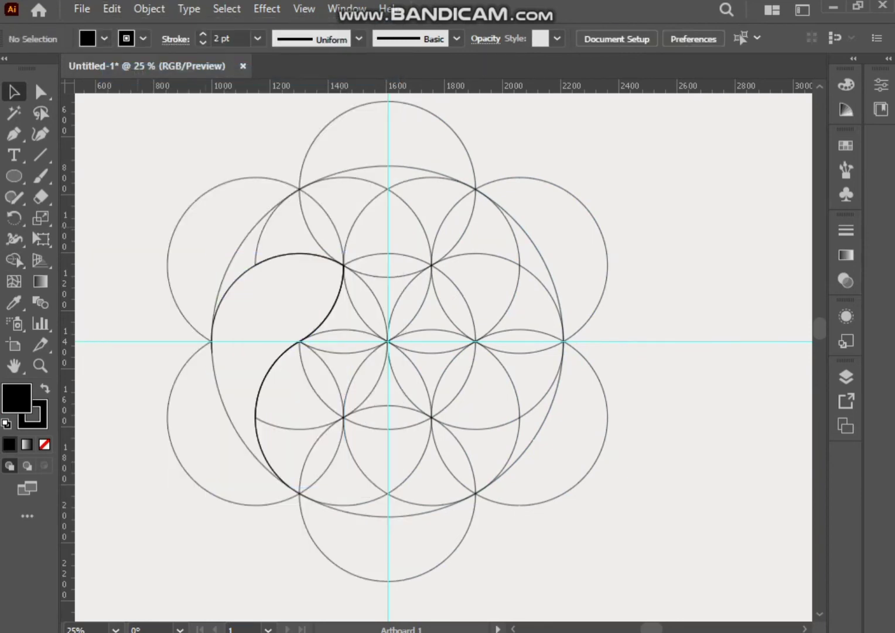
Step: Delete all the remaining circle paths and paste the cut teardrop back at its original position
drag(151, 191, 551, 527)
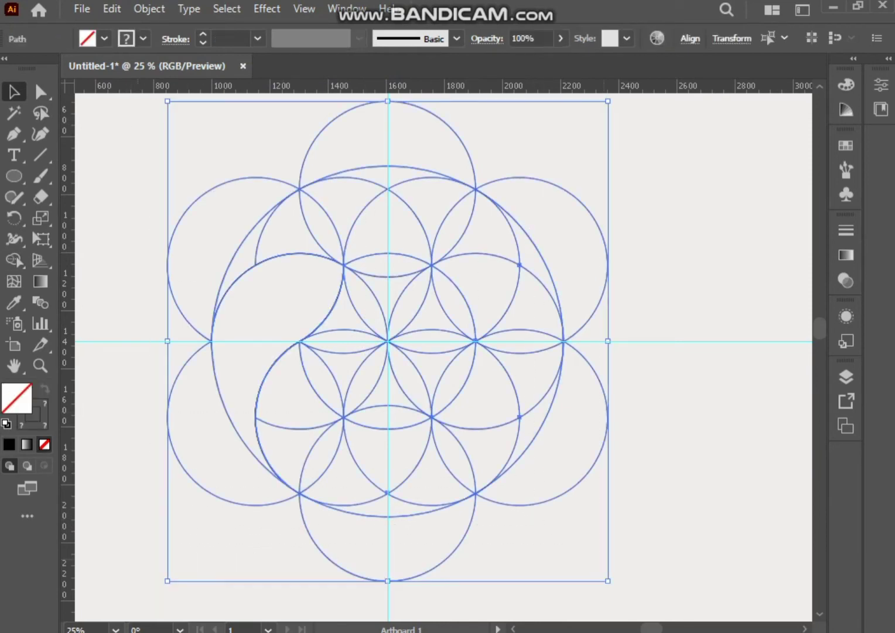
key(Delete)
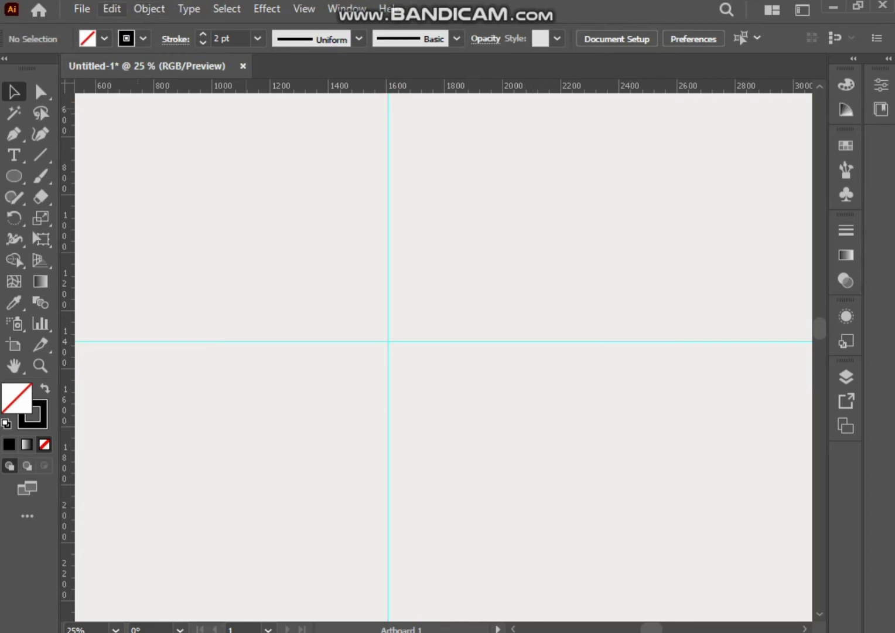
click(112, 9)
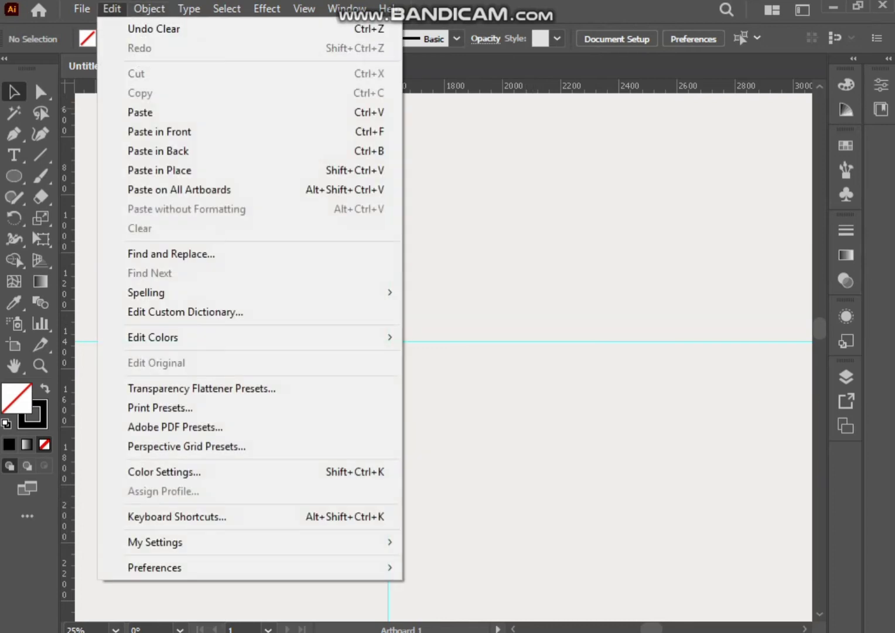
mouse_move(149, 9)
key(Left)
key(Return)
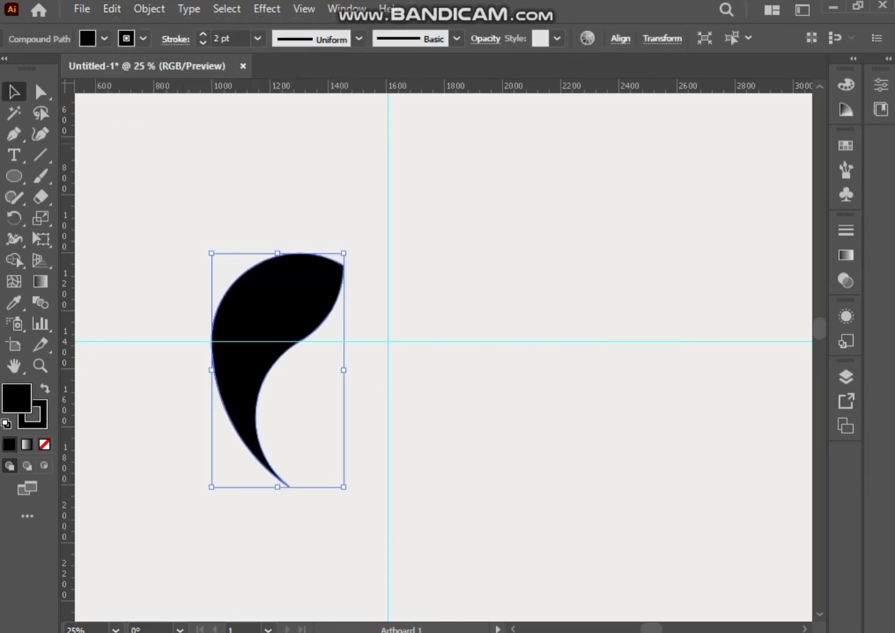
Step: Apply a white-to-black radial gradient to the teardrop, move its white stop slightly inward and set the gradient midpoint to about 38%
double_click(40, 281)
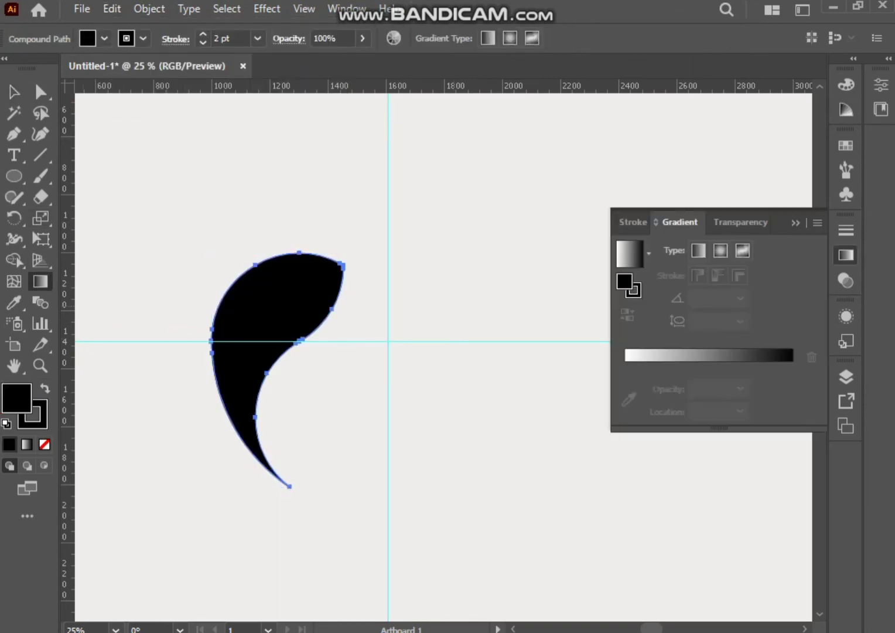
click(630, 254)
click(720, 250)
mouse_move(625, 367)
mouse_down()
mouse_move(679, 366)
mouse_move(639, 367)
mouse_up()
drag(318, 365, 314, 365)
mouse_move(689, 345)
mouse_down()
mouse_move(740, 345)
mouse_move(698, 345)
mouse_up()
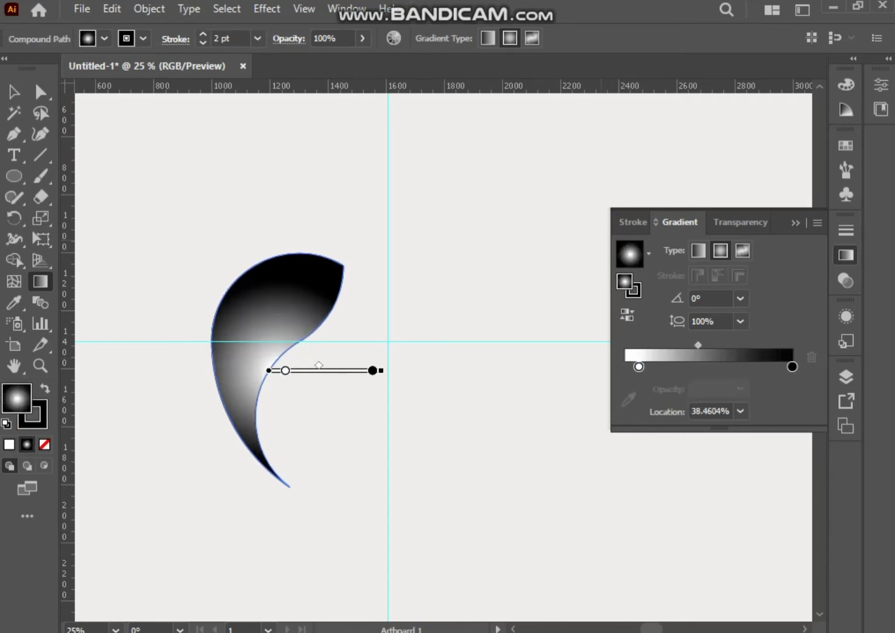
Step: Return the gradient's white stop to the start of the ramp and set the gradient midpoint to about 36%
drag(639, 367, 625, 367)
mouse_move(689, 345)
mouse_down()
mouse_move(710, 345)
mouse_move(692, 346)
mouse_up()
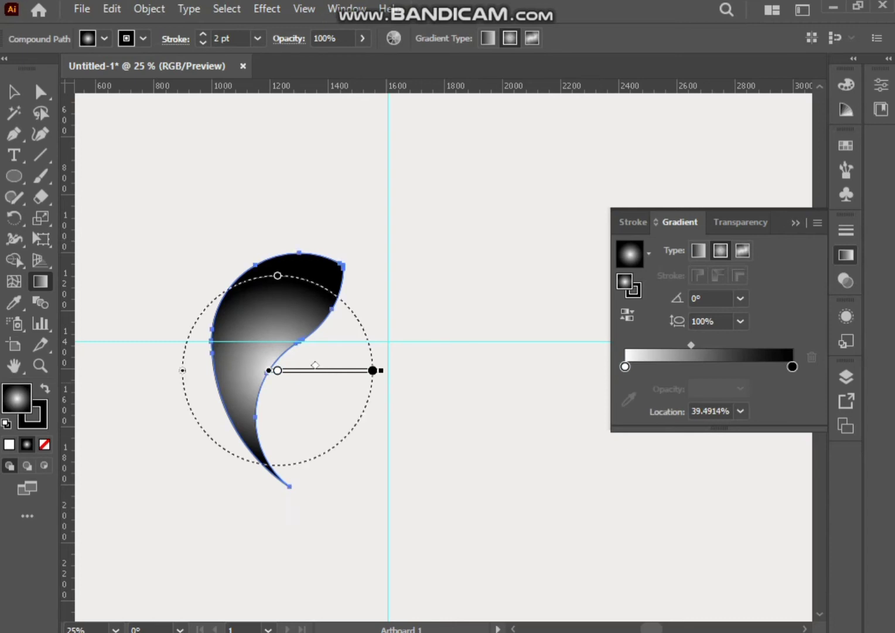
drag(315, 365, 311, 365)
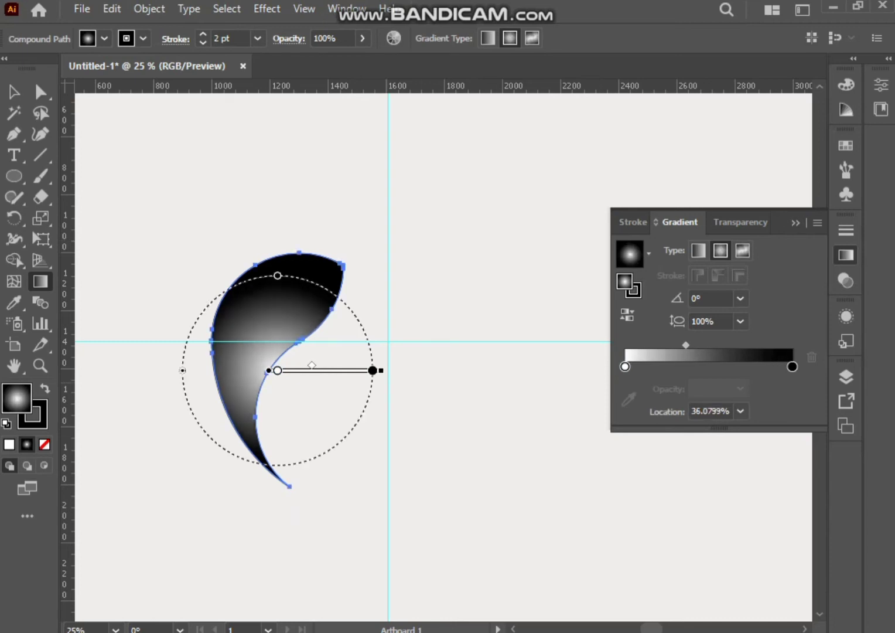
click(796, 223)
click(14, 92)
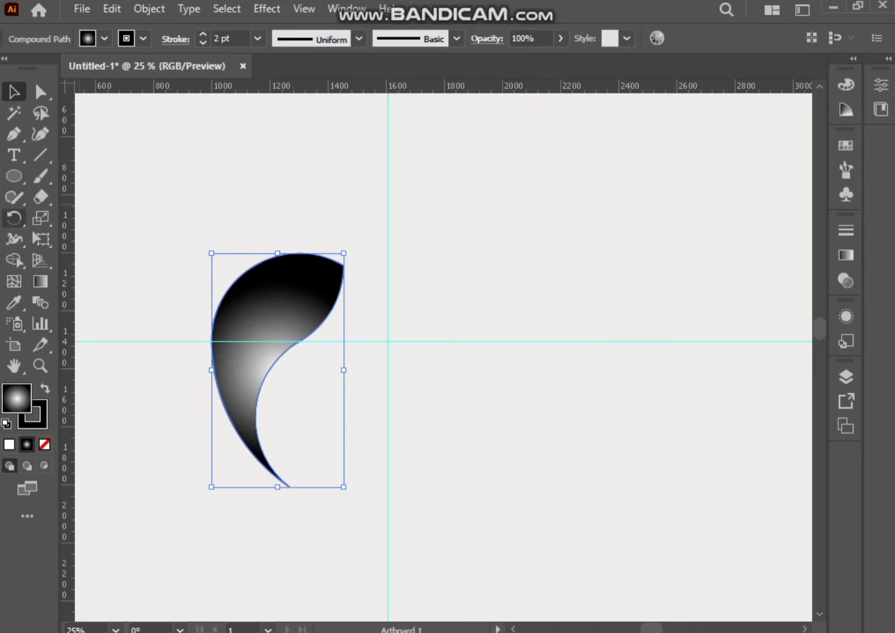
Step: Rotate copies of the teardrop in 60° increments about the guide intersection until six teardrops form a full ring
click(14, 218)
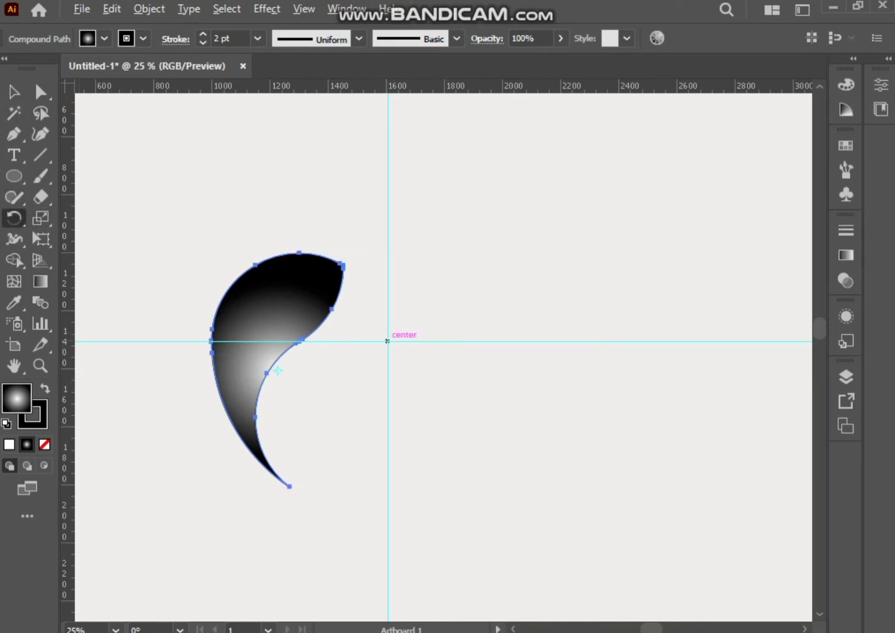
alt+click(388, 340)
click(241, 547)
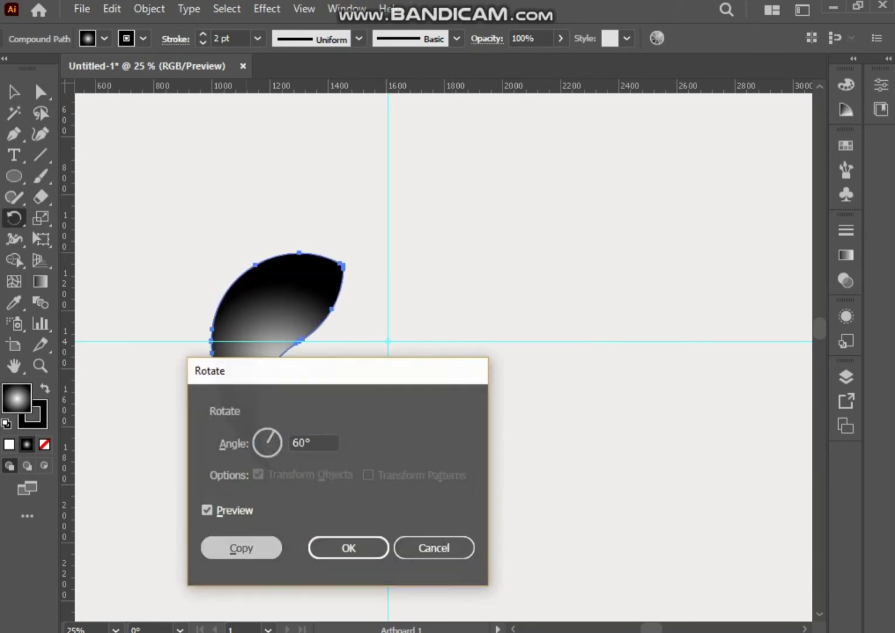
key(ctrl+d)
key(ctrl+d)
key(ctrl+d)
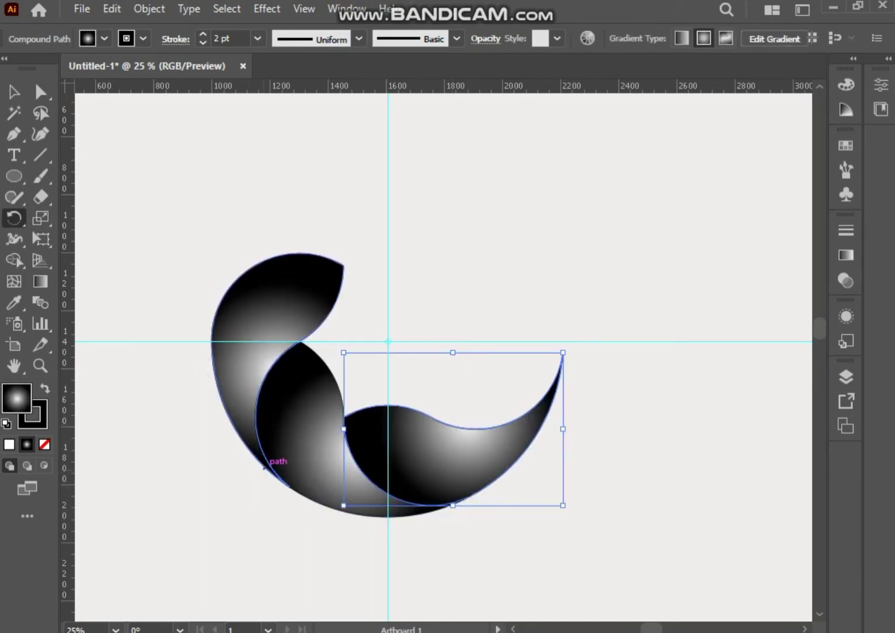
key(ctrl+d)
key(ctrl+shift+a)
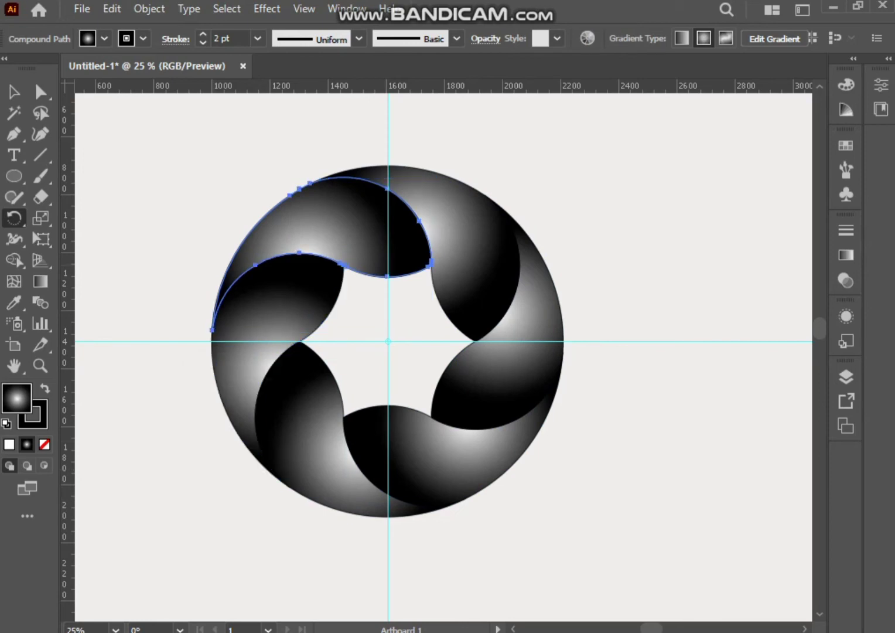
click(14, 92)
click(257, 140)
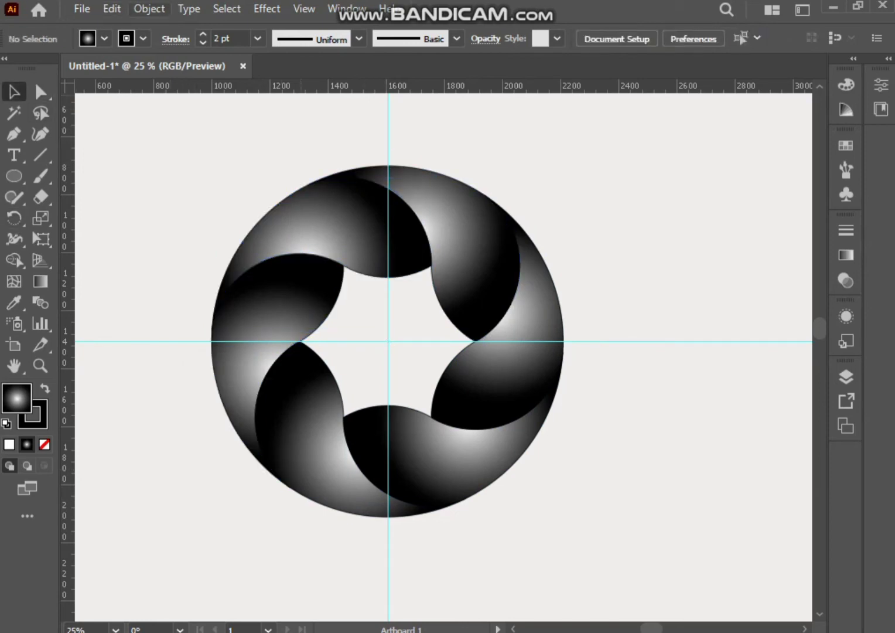
Step: Unlock all locked objects and delete the guide lines and grey background, leaving only the teardrop ring
click(149, 9)
mouse_move(112, 8)
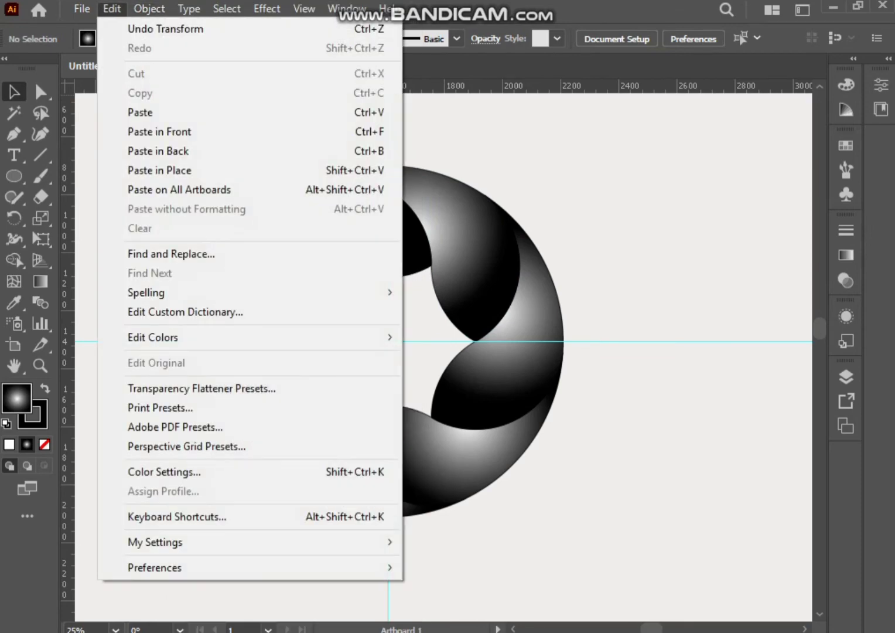
mouse_move(149, 8)
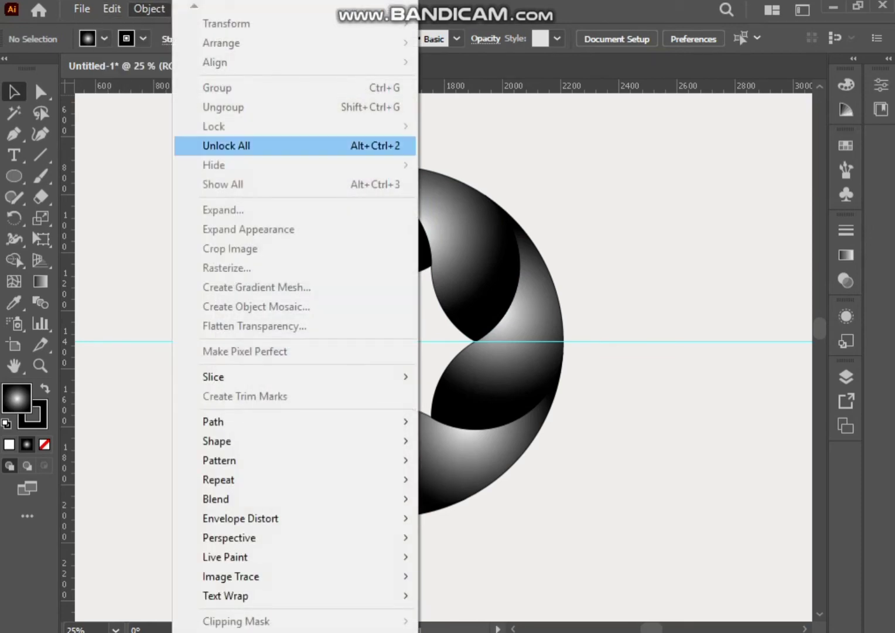
click(226, 146)
drag(388, 113, 444, 123)
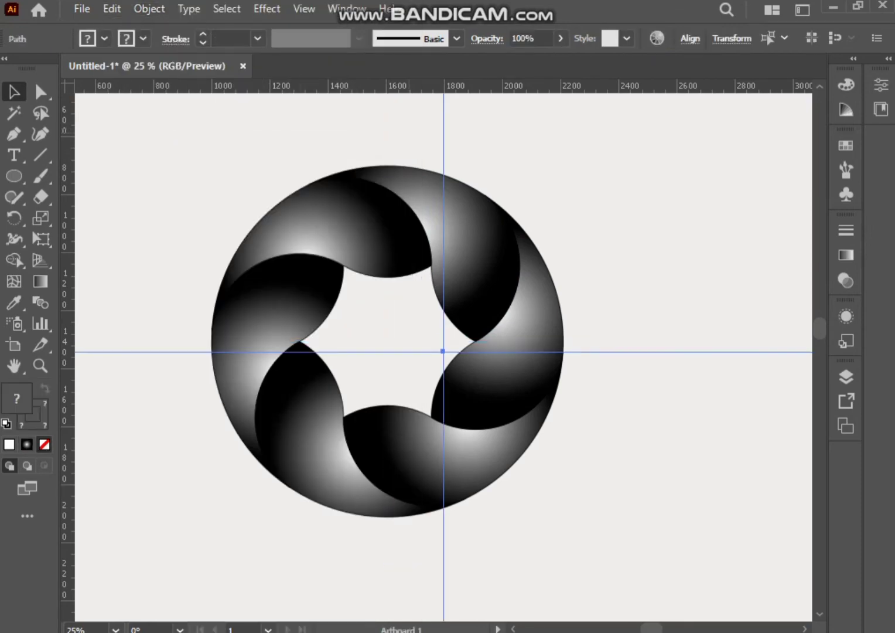
key(Delete)
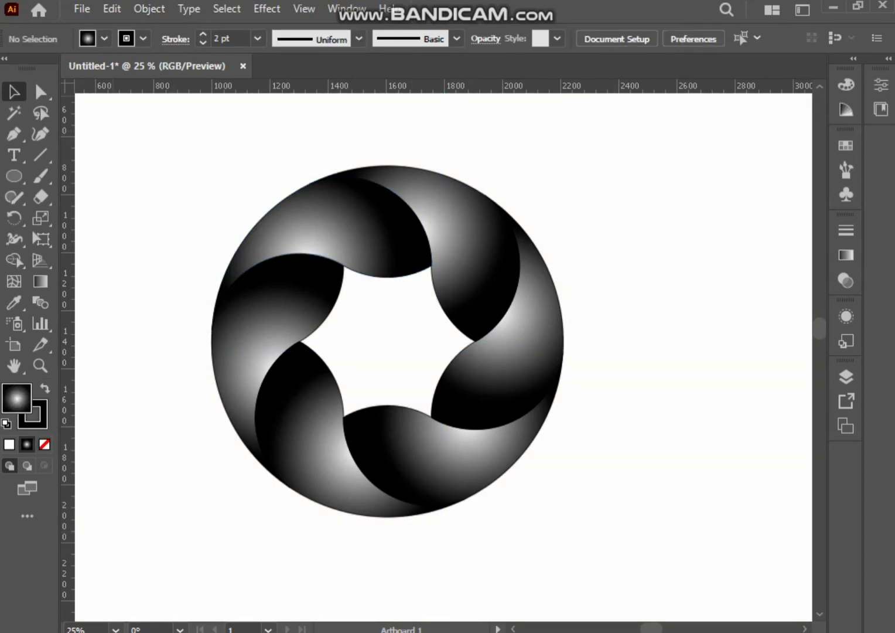
Step: Select the whole ring and fill its central star-shaped gap with black as a new shape using Shape Builder
drag(158, 136, 649, 525)
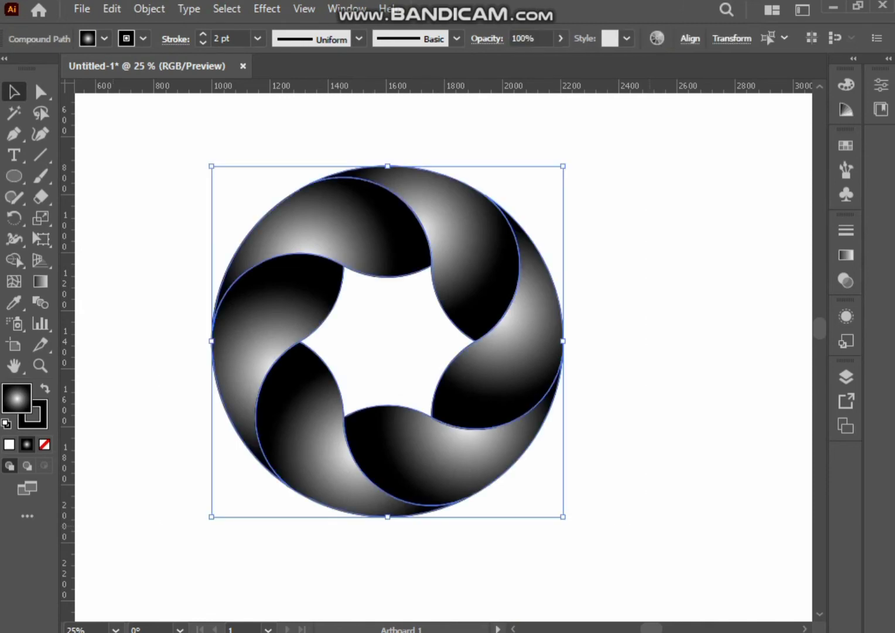
click(14, 260)
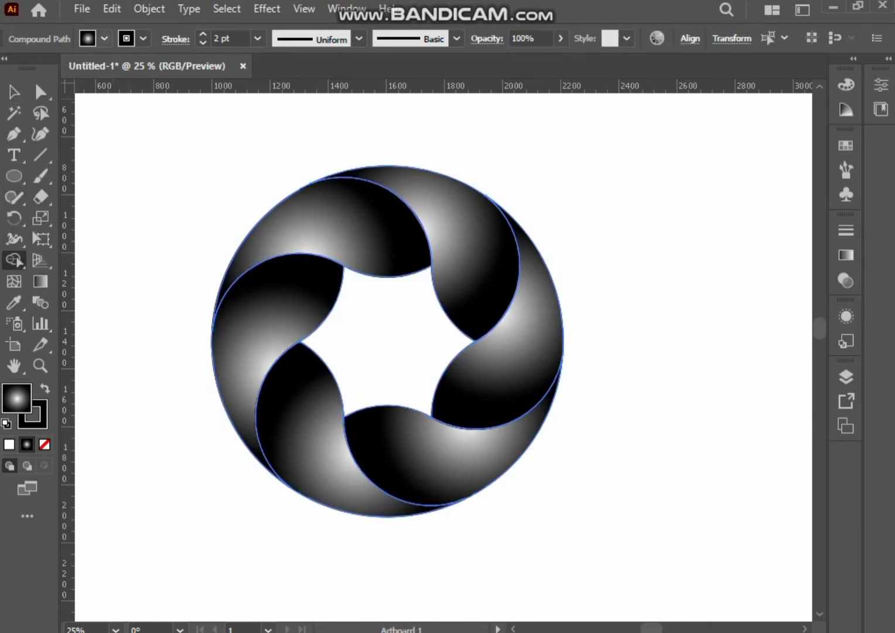
click(104, 39)
click(128, 203)
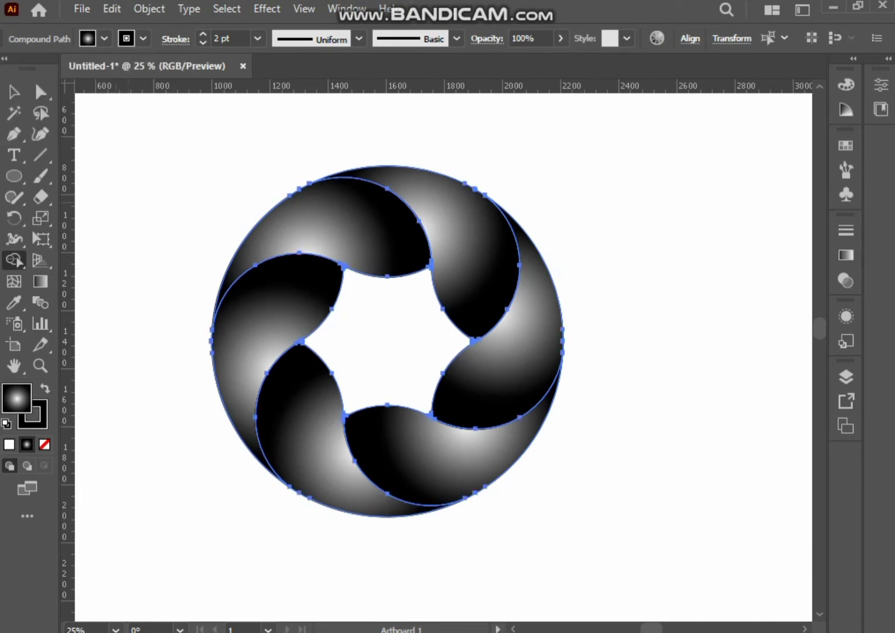
key(shift+x)
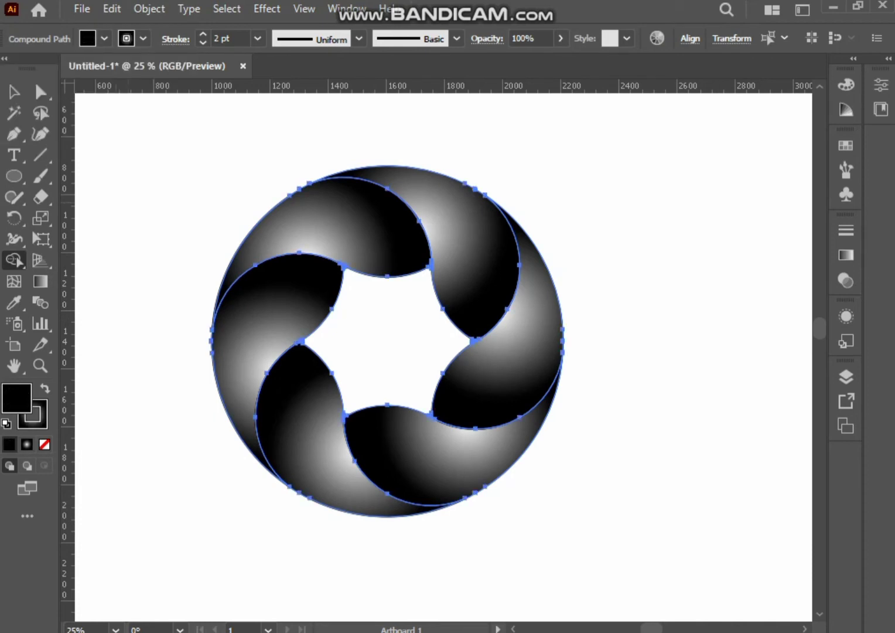
click(39, 417)
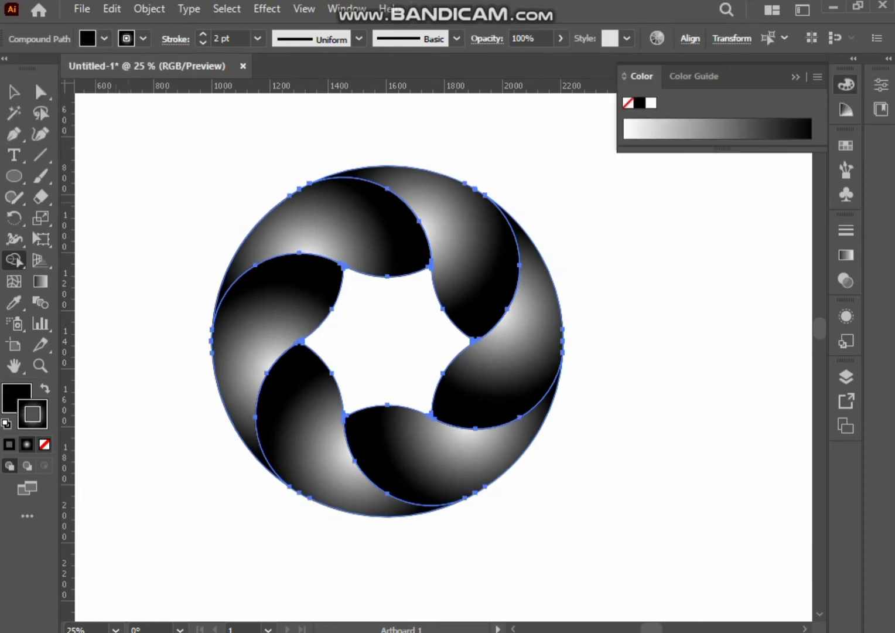
key(x)
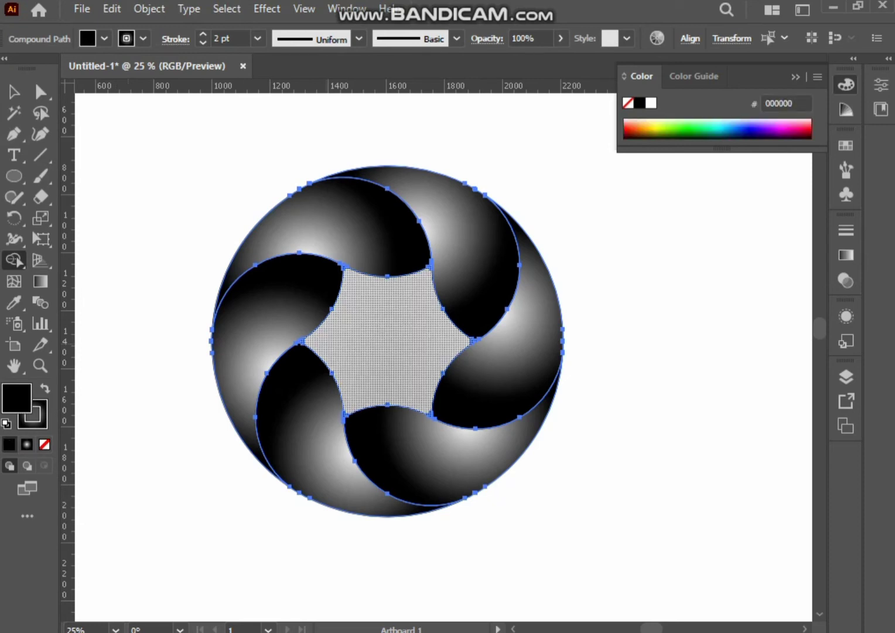
drag(357, 301, 368, 338)
key(v)
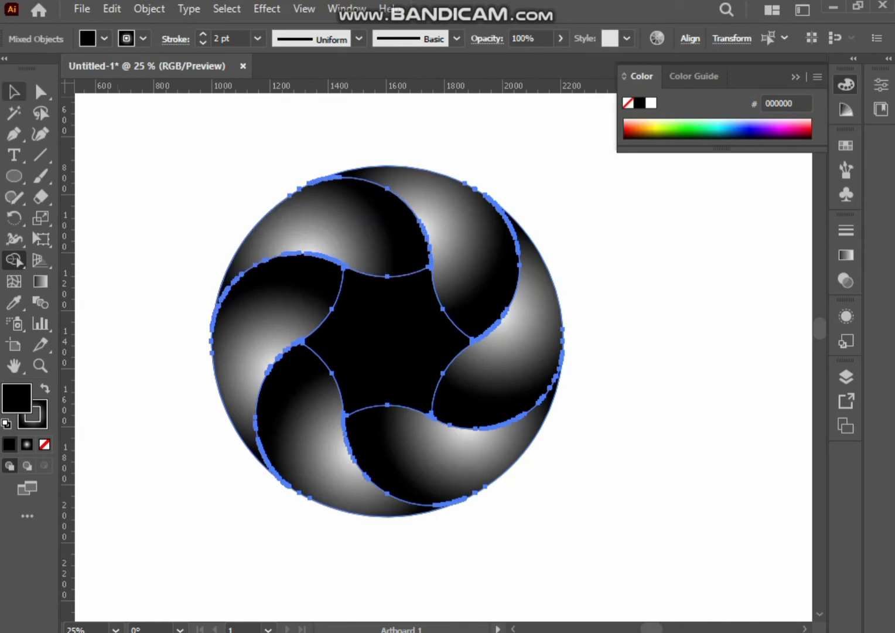
Step: Select only the black central star, copy it and paste the copy directly in front
click(140, 143)
click(375, 335)
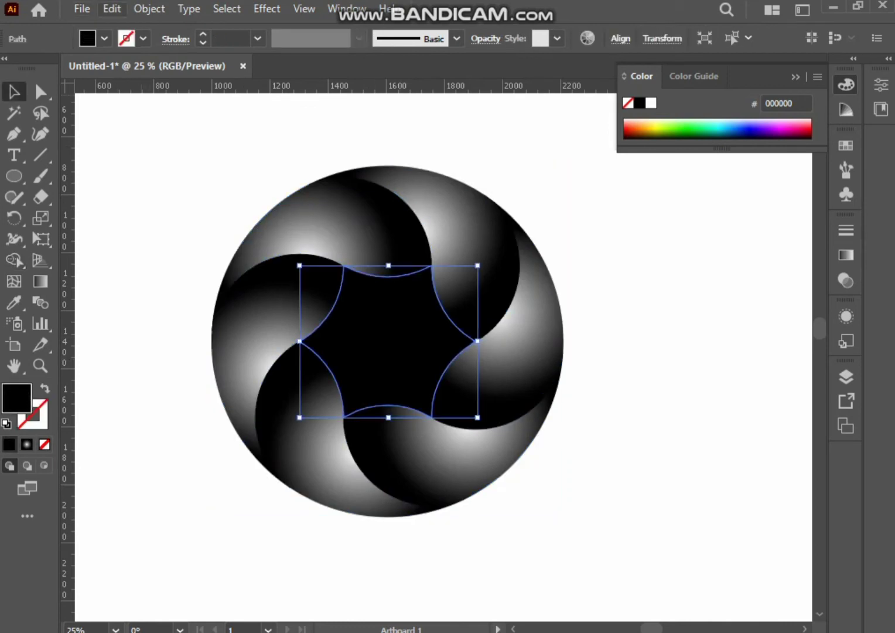
click(112, 8)
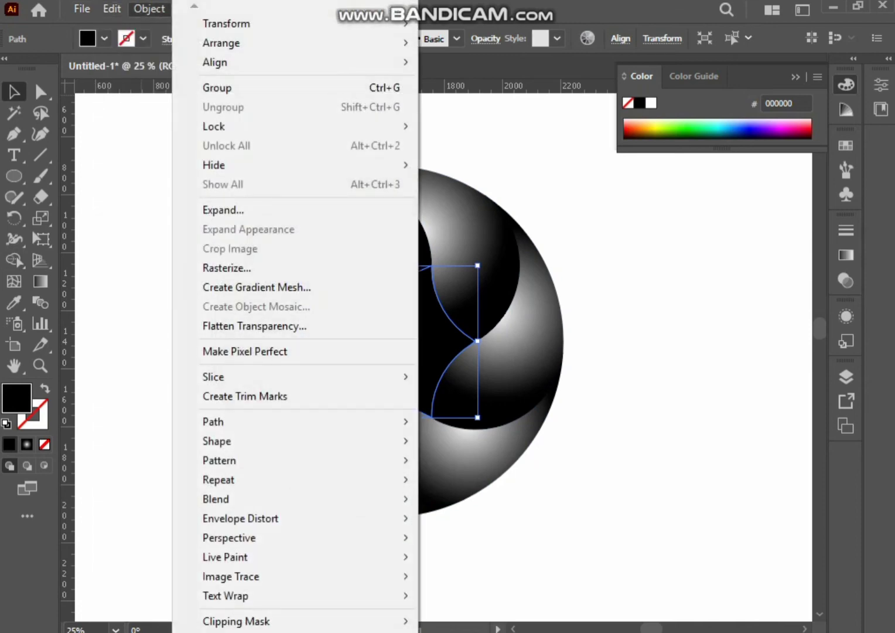
click(140, 93)
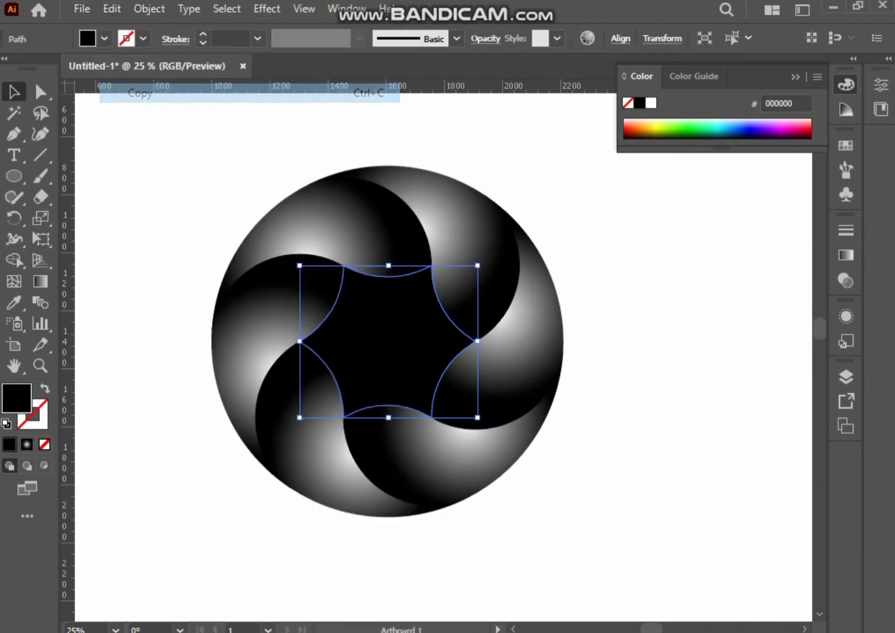
click(112, 9)
click(159, 132)
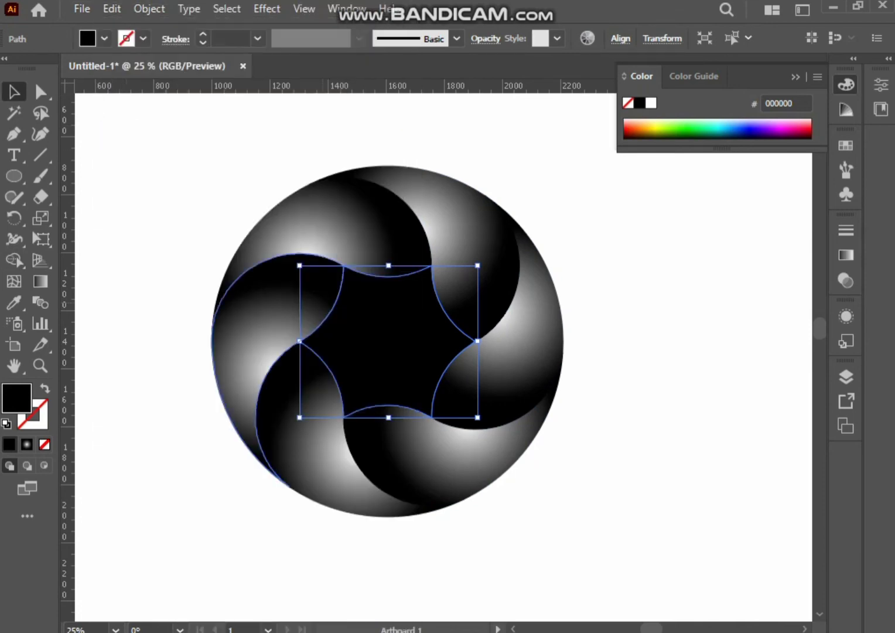
Step: Set the fill of the front star copy to white (FFFFFF)
double_click(16, 398)
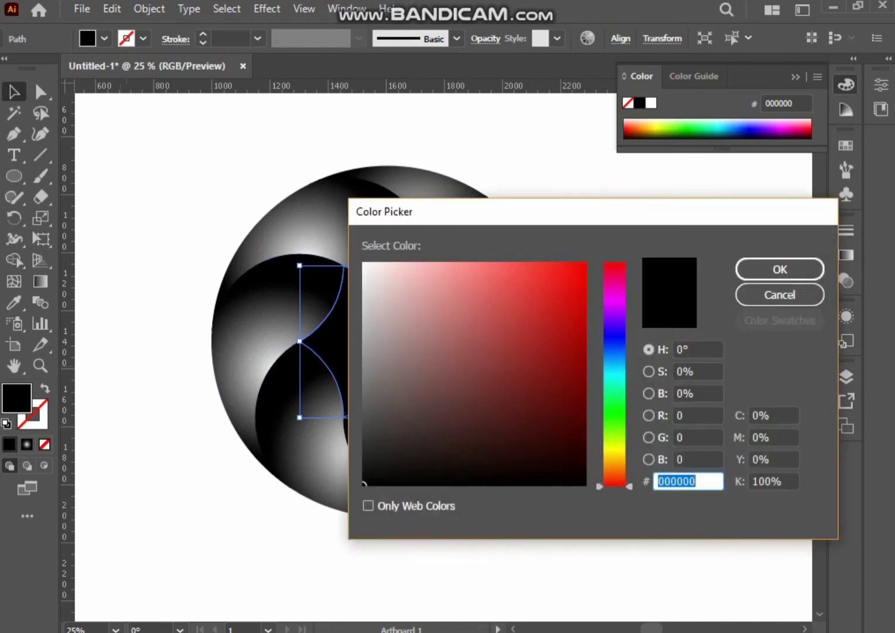
drag(398, 315, 363, 263)
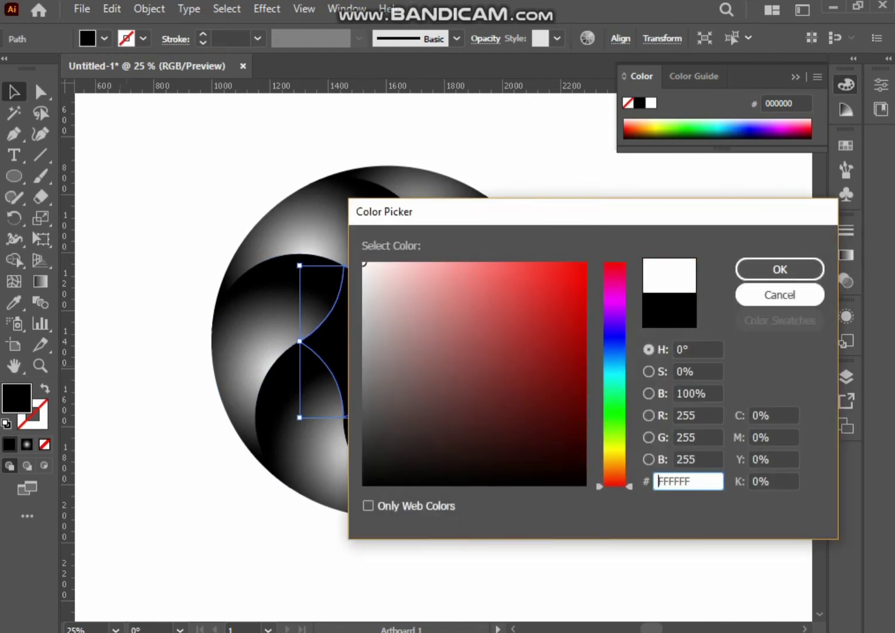
click(780, 269)
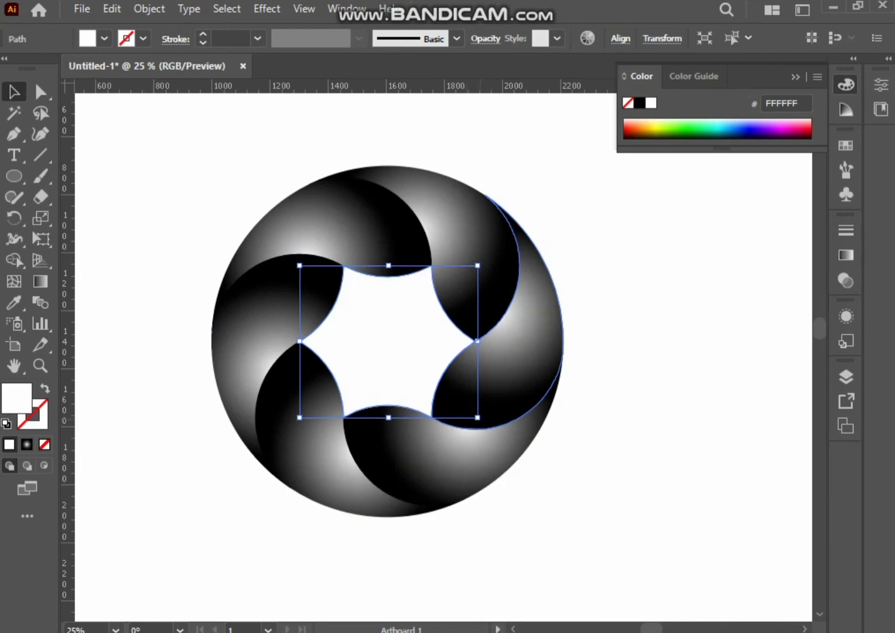
key(Return)
key(Return)
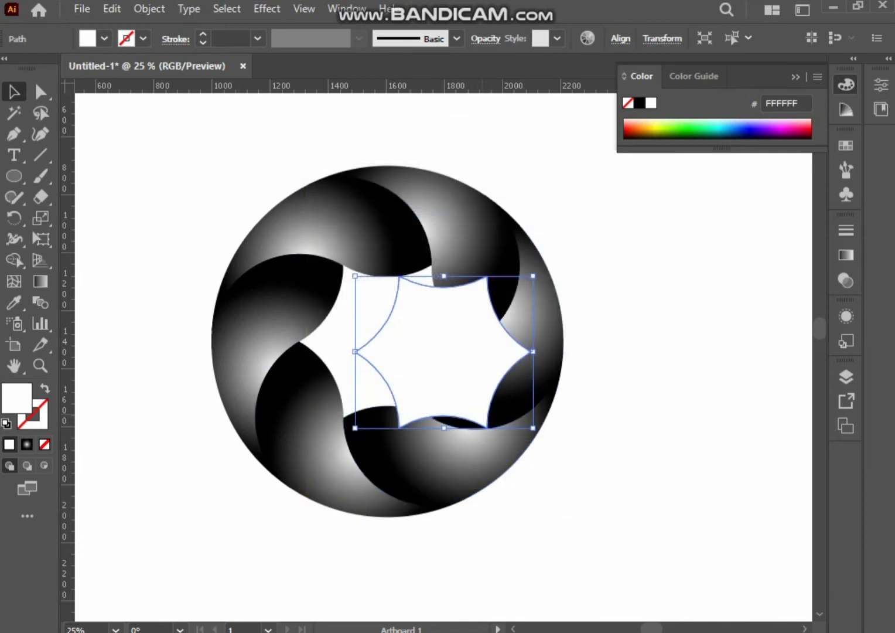
key(ctrl+z)
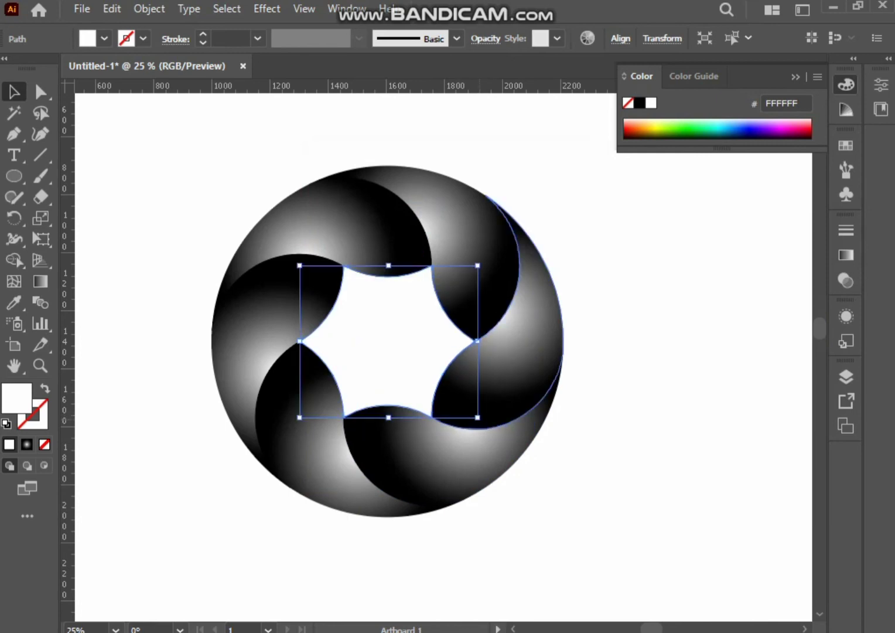
Step: Scale the white star down proportionally about its centre to a tiny star in the middle of the black star
drag(477, 417, 415, 346)
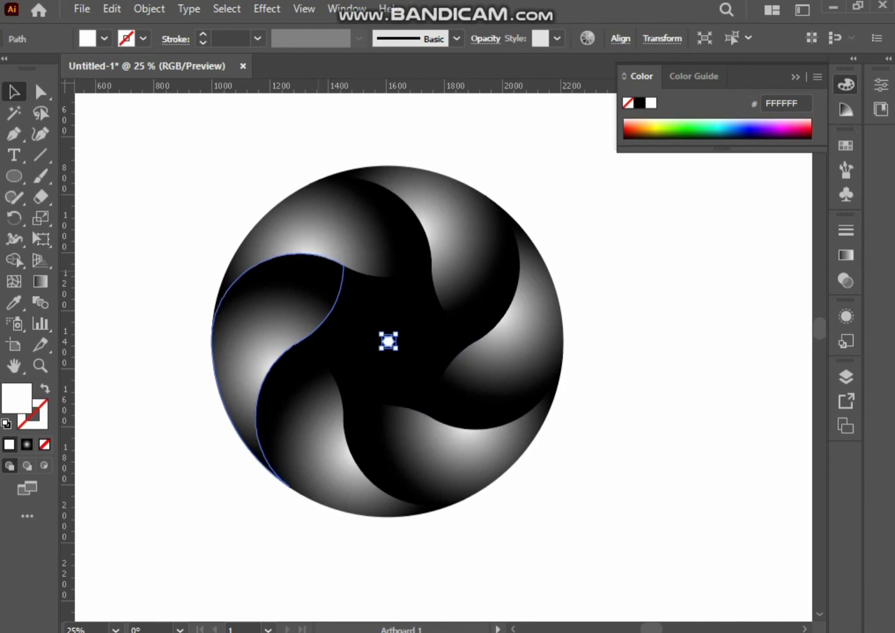
click(179, 364)
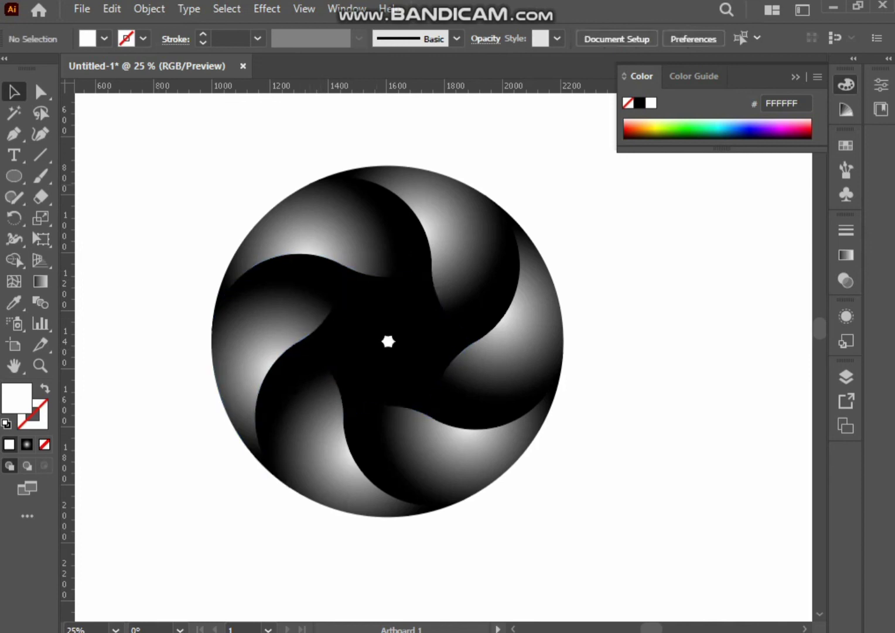
Step: Select the tiny white star together with the black central star and make a blend between them
click(388, 341)
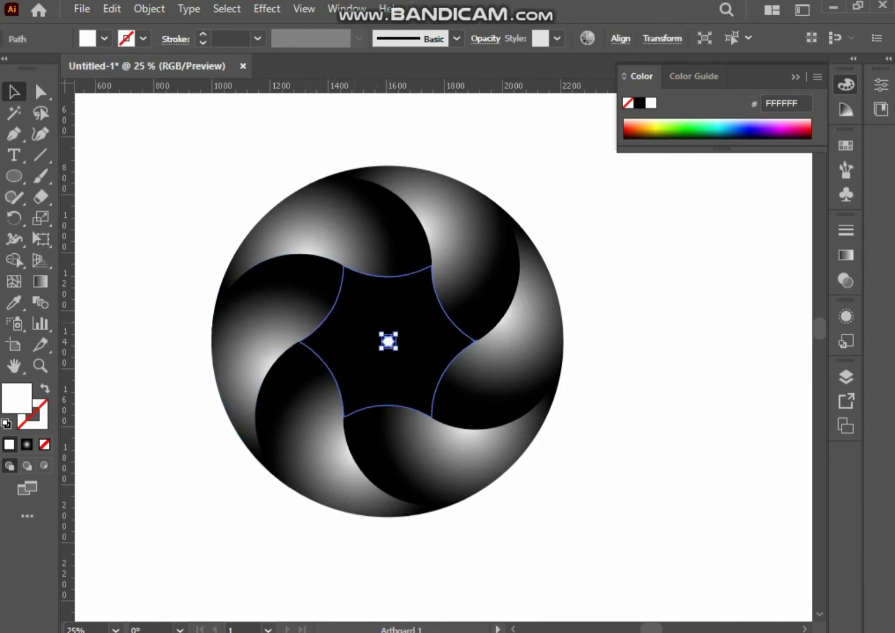
shift+click(350, 317)
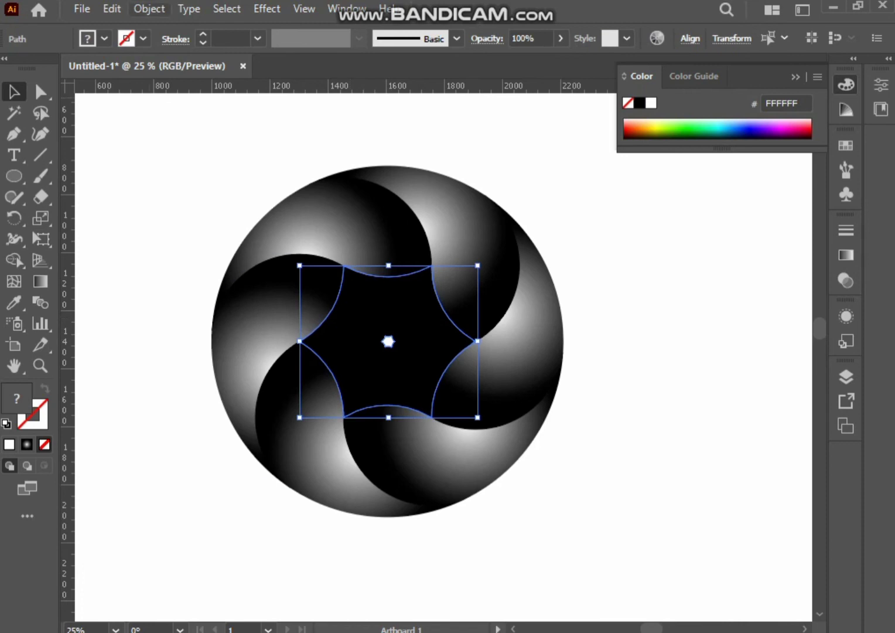
click(149, 8)
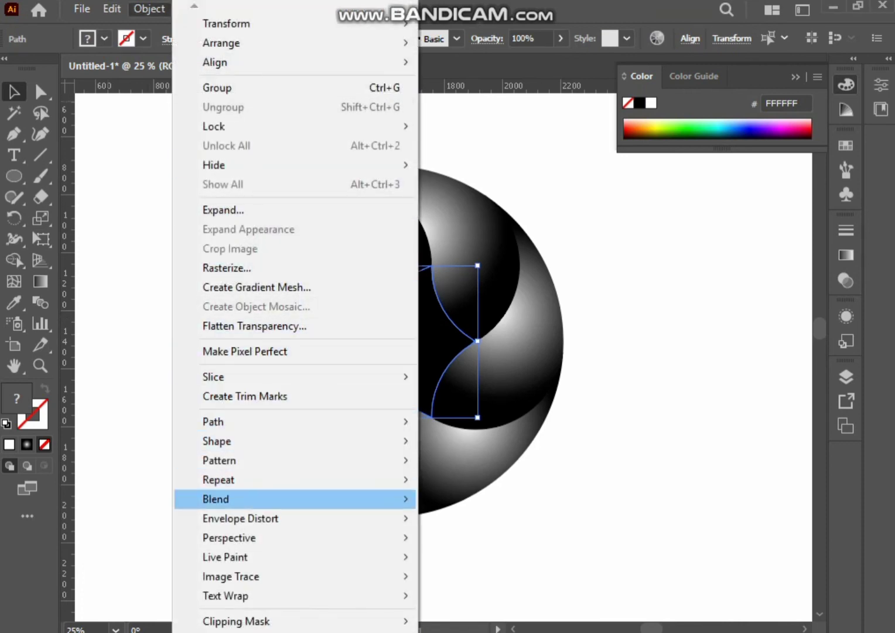
mouse_move(234, 499)
click(457, 498)
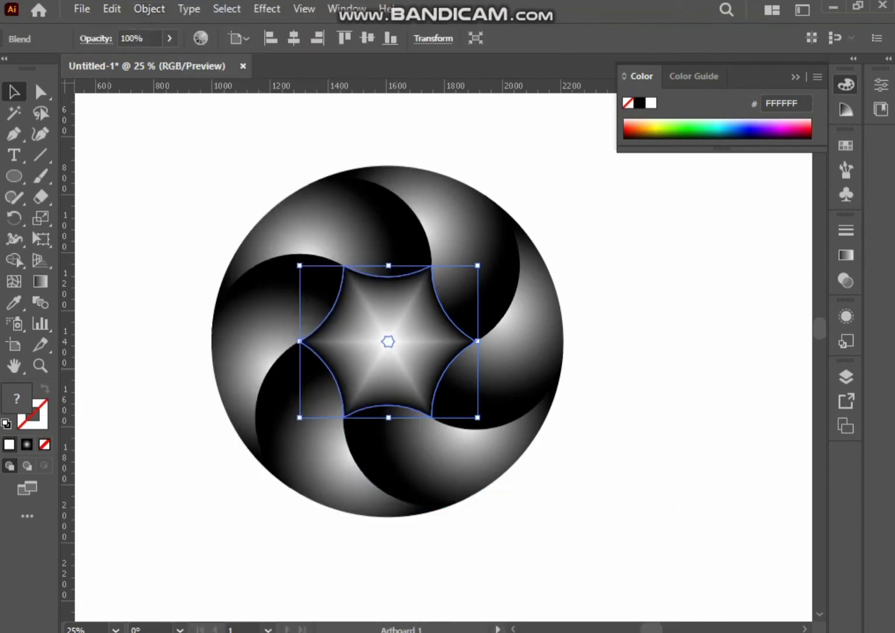
Step: Set the central star blend's spacing to Specified Steps with 300 steps and deselect the artwork
click(149, 8)
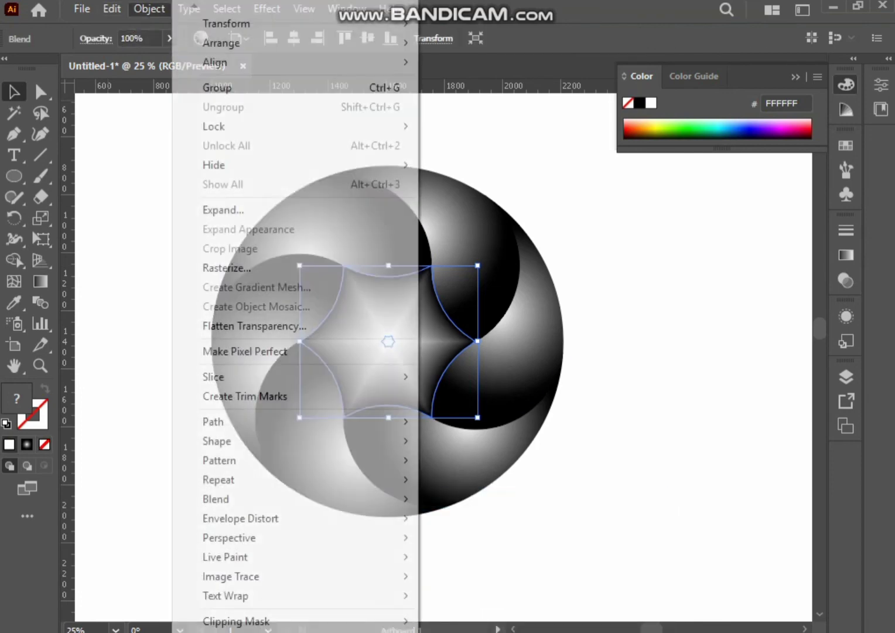
mouse_move(293, 499)
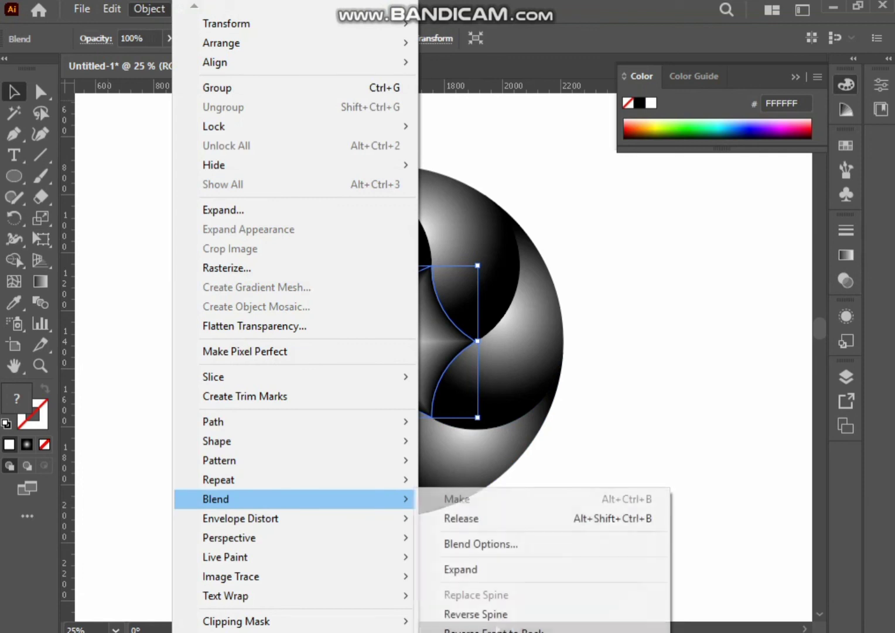
click(469, 543)
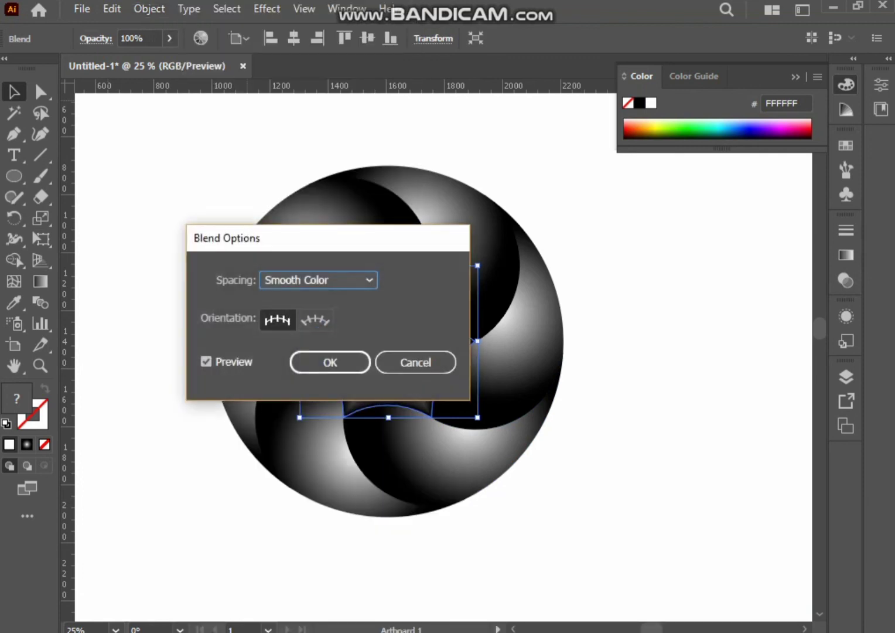
click(319, 280)
click(310, 317)
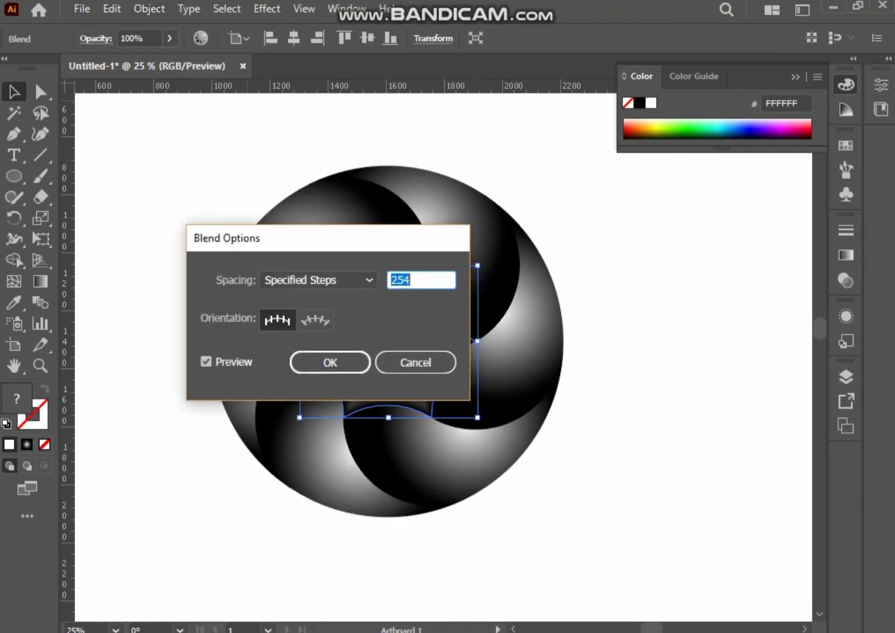
drag(395, 241, 278, 158)
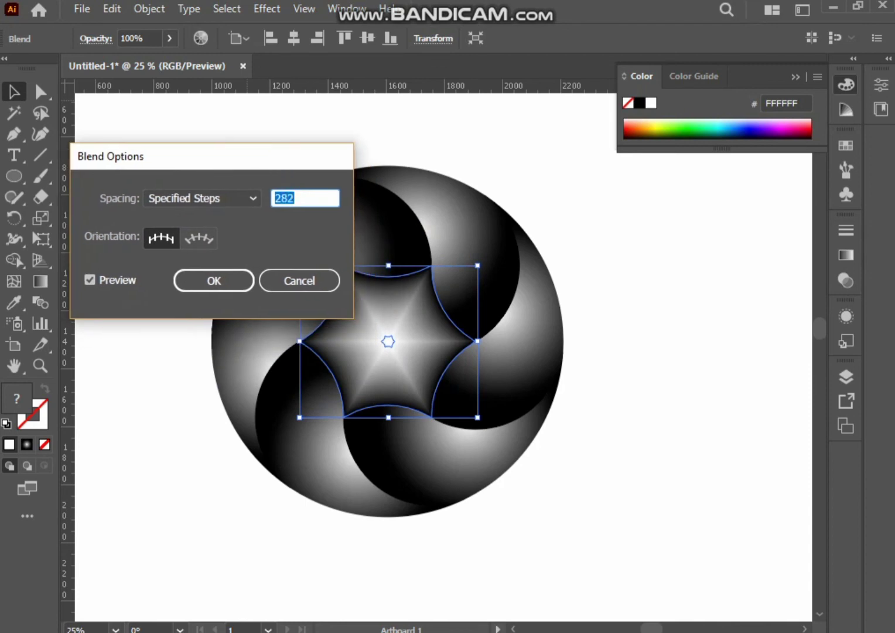
key(Up)
key(Up)
key(Up)
key(Up)
key(Up)
key(Up)
key(Up)
key(Up)
key(Up)
key(Up)
key(Up)
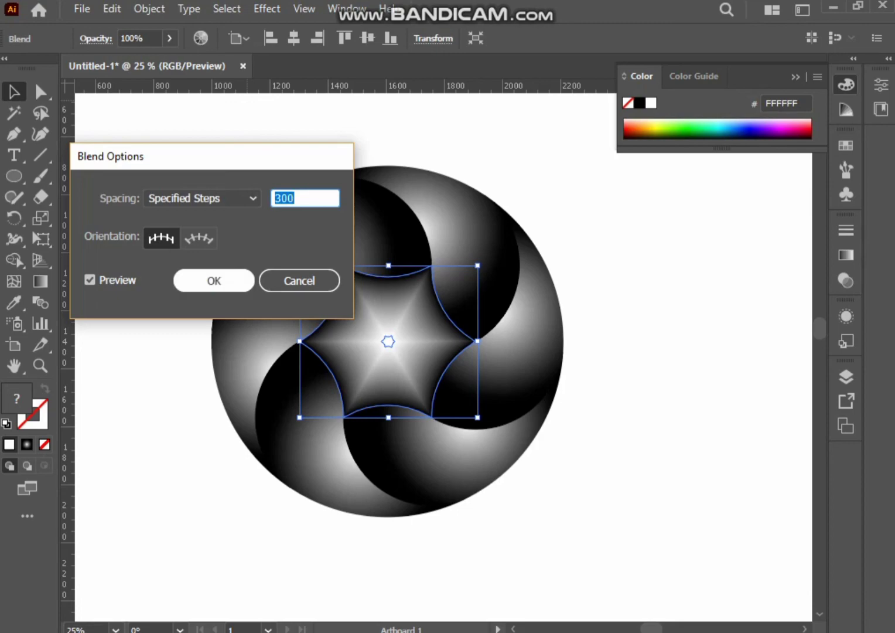
click(214, 281)
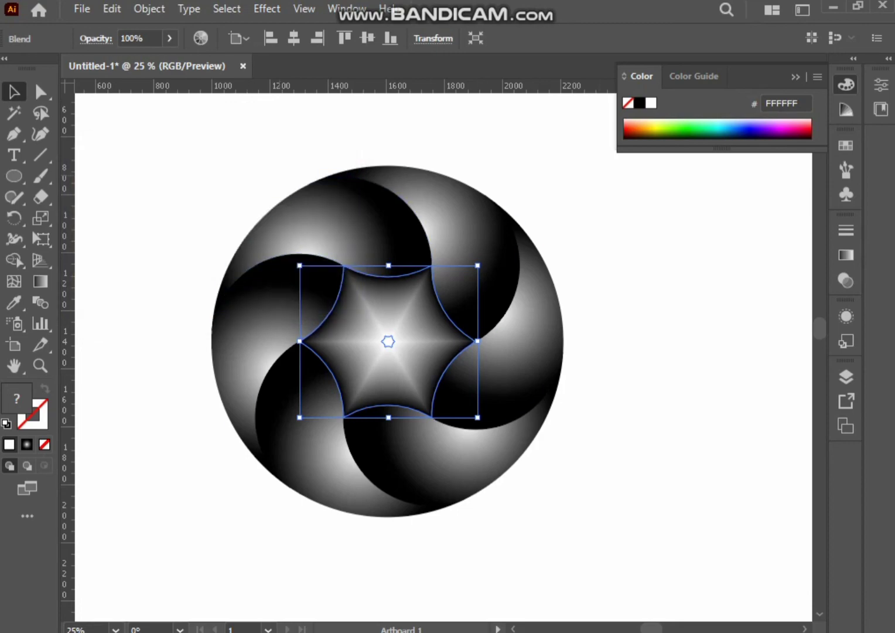
click(234, 167)
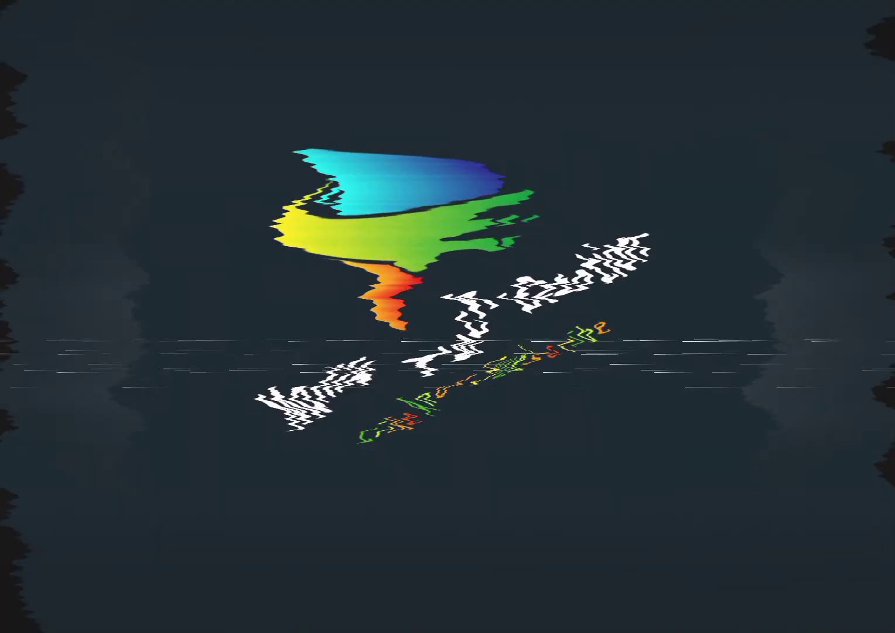